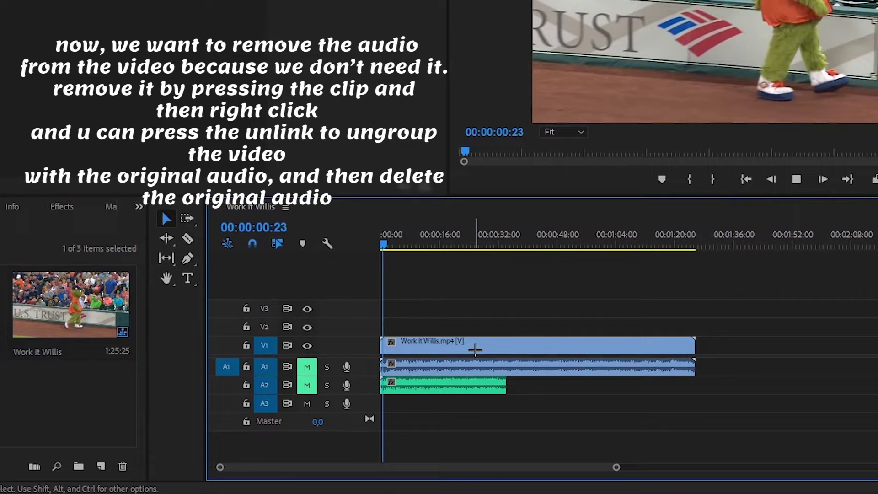
Step: Unlink the Work it Willis video from its original audio and delete that audio from track A1
right_click(474, 348)
click(558, 10)
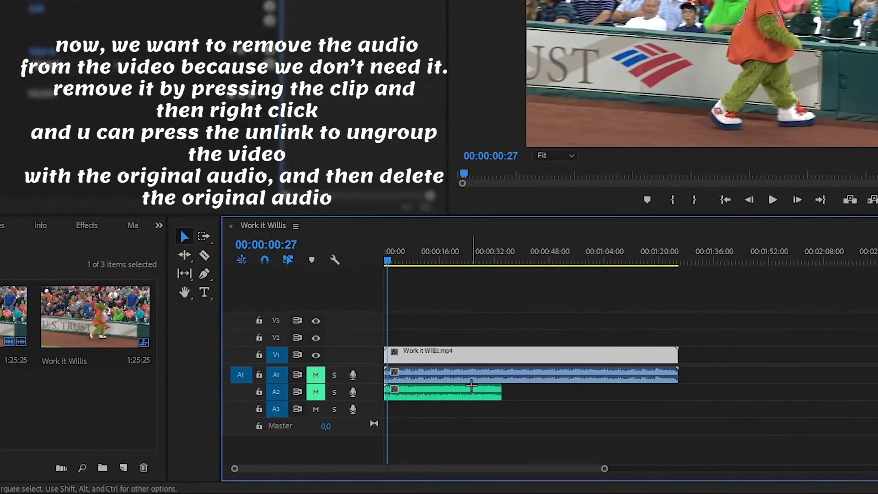
click(473, 374)
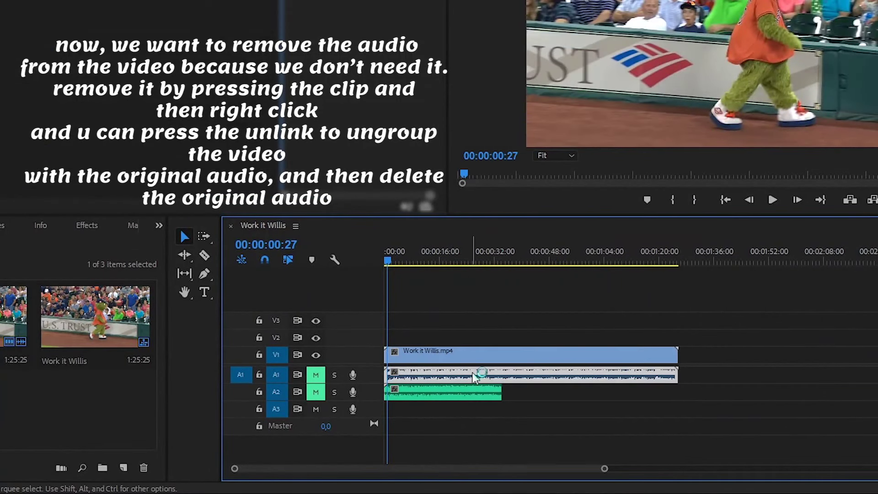
key(Delete)
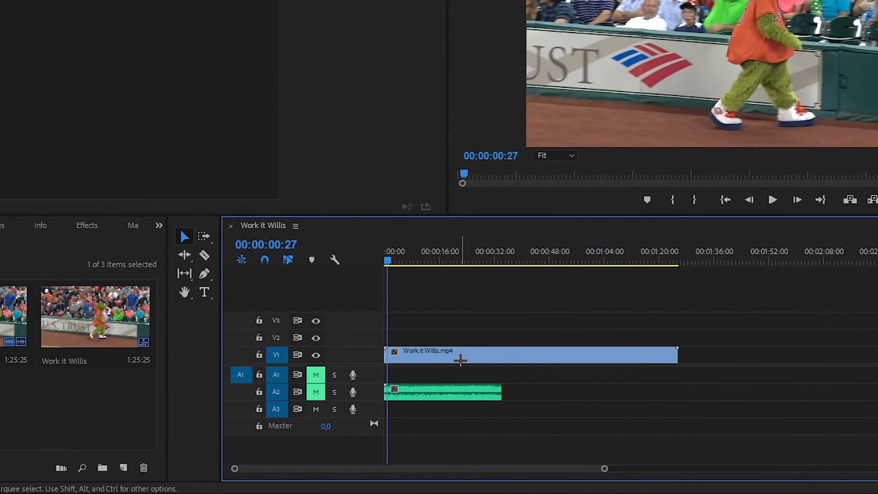
key(ctrl+z)
click(462, 374)
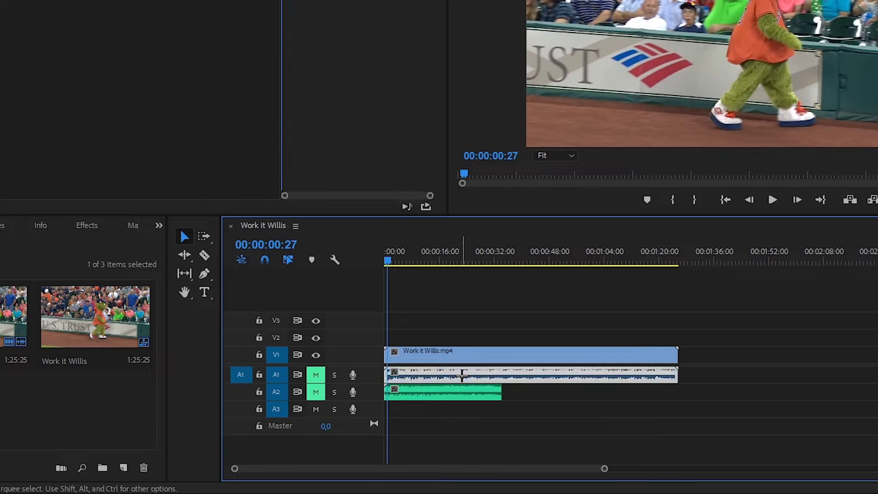
key(Delete)
Step: Move the green music clip from track A2 up to the start of A1 and unmute track A2
drag(450, 394, 447, 375)
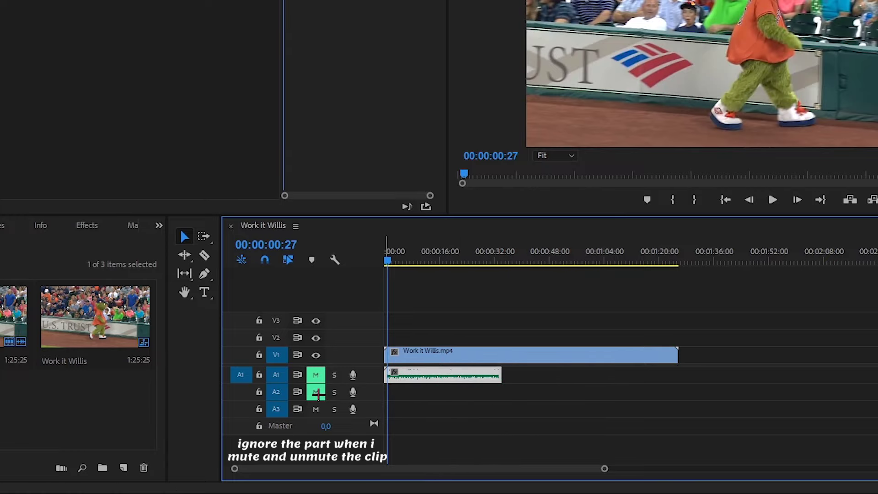
click(316, 392)
Step: Play back the Work it Willis sequence, replaying the part around 00:00:32, to find where the security guard's dance starts
click(467, 350)
key(space)
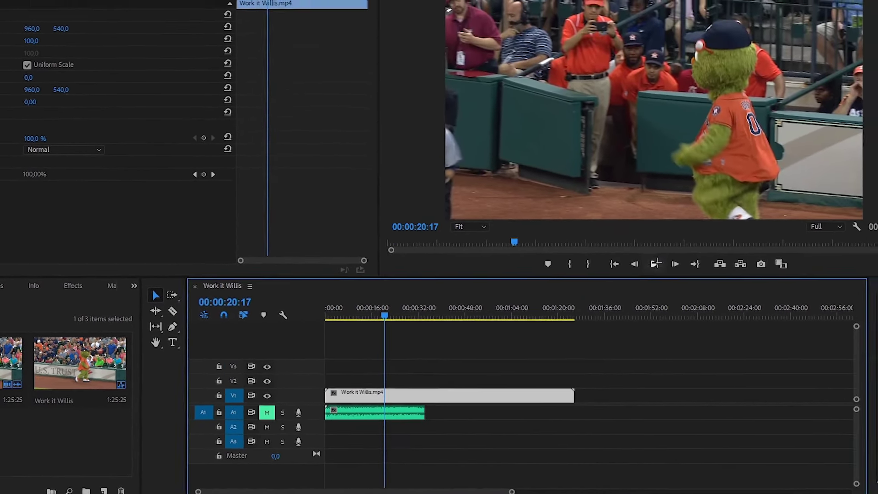
click(735, 220)
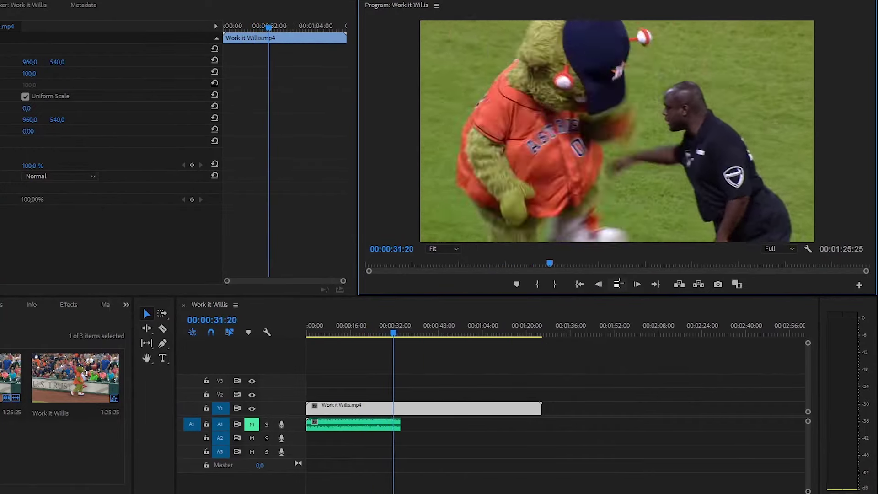
click(396, 333)
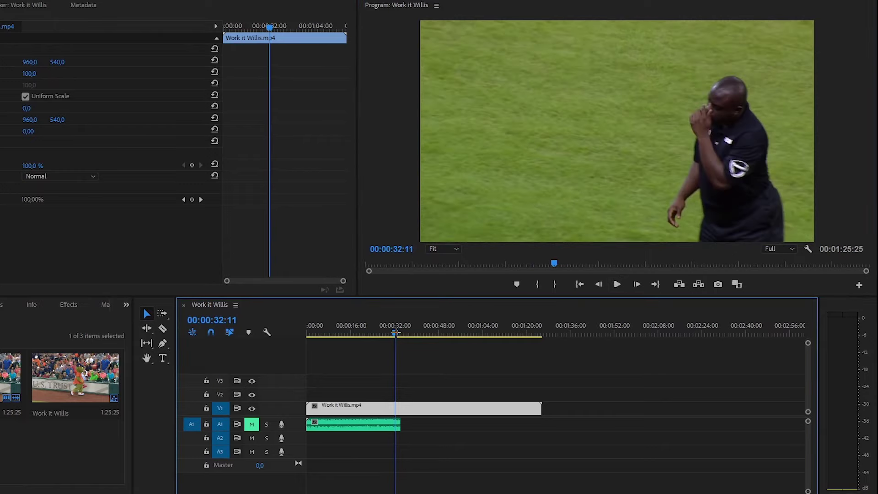
click(617, 284)
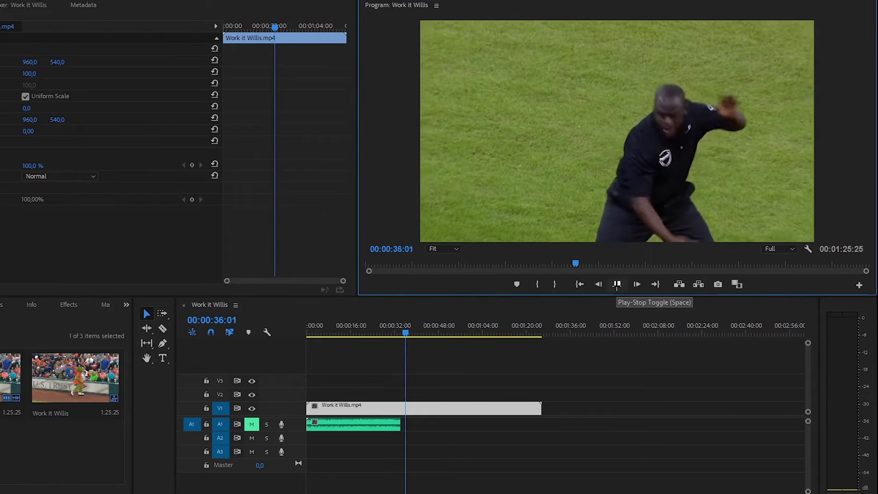
click(617, 286)
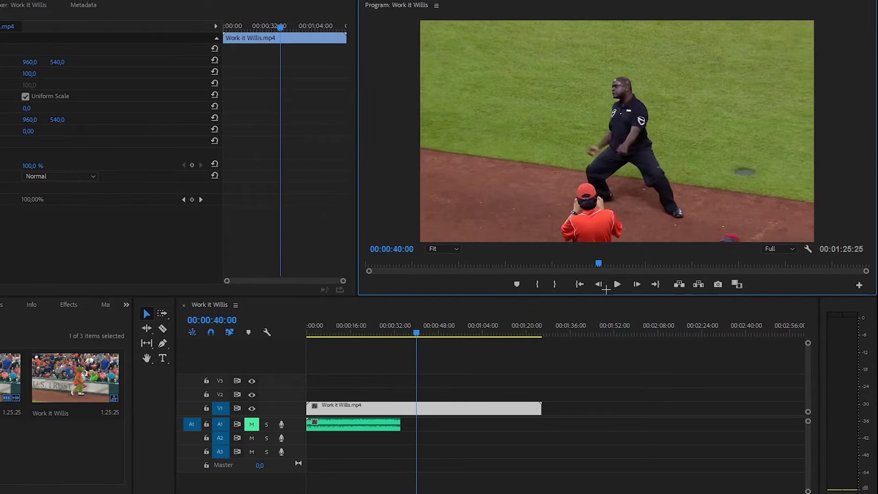
click(617, 285)
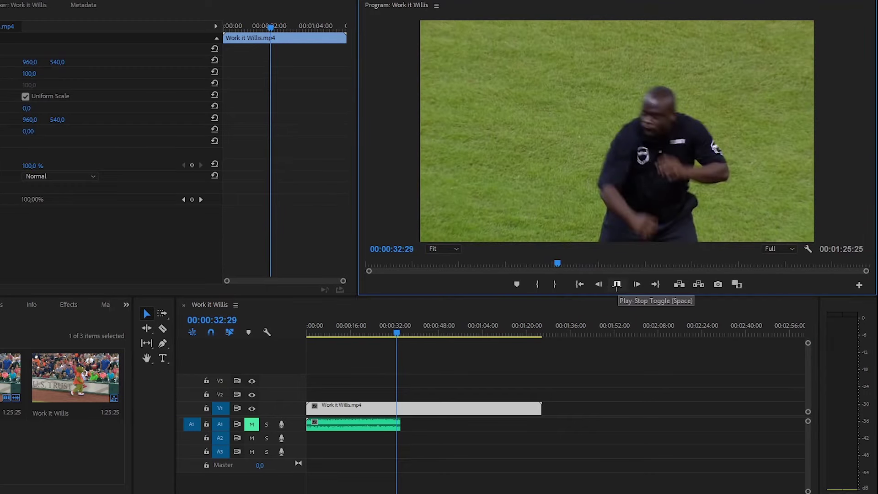
drag(398, 333, 394, 333)
click(621, 285)
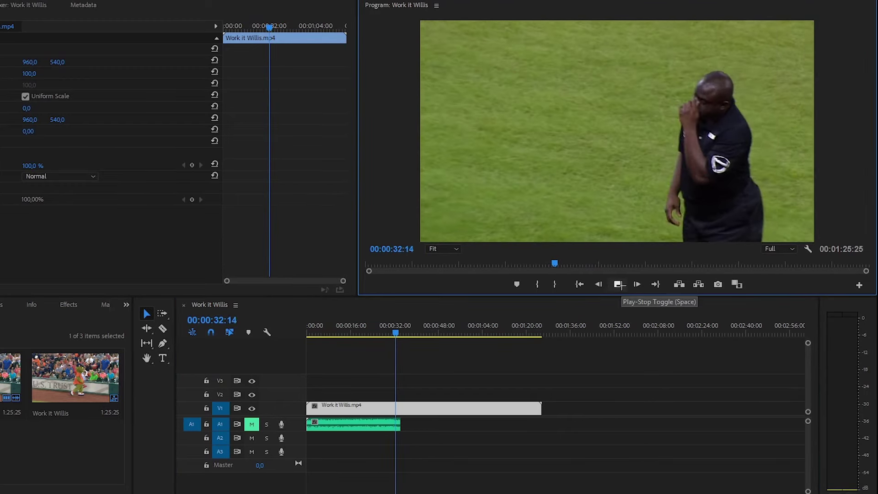
click(620, 285)
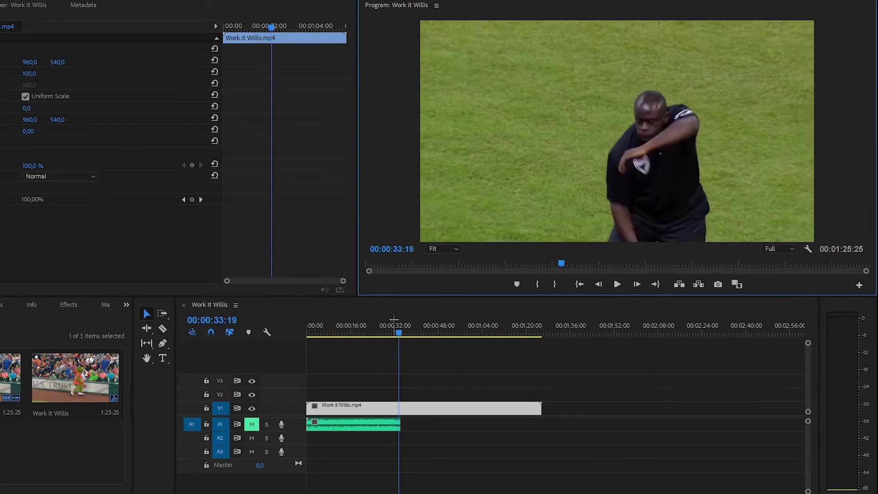
Step: Cut the video clip at 00:00:33:19, discard the part before it and shift the remainder to the timeline start
click(166, 330)
click(400, 409)
click(146, 314)
click(349, 406)
key(Delete)
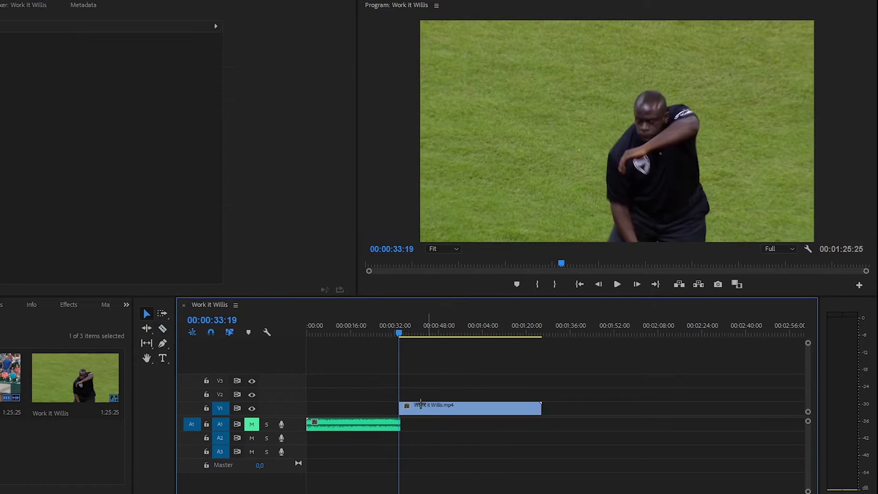
drag(420, 404, 328, 406)
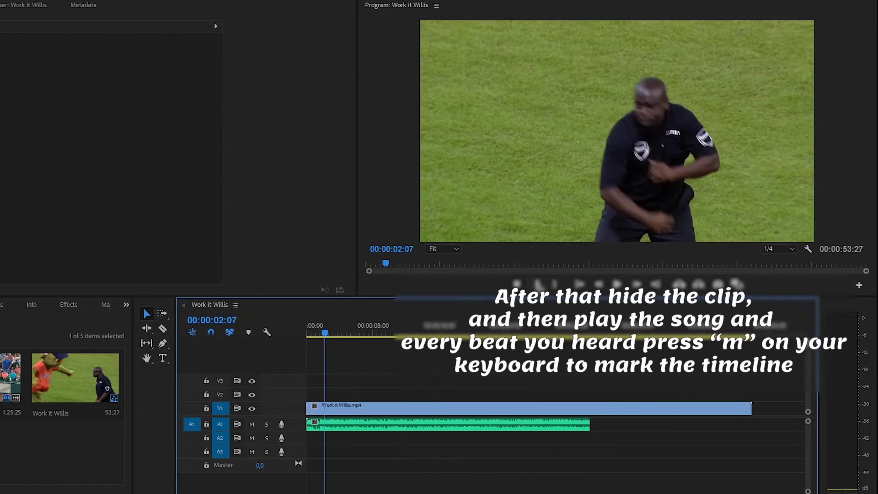
Step: Hide video track V1 and add a timeline marker on every beat while the song plays from the start
click(252, 408)
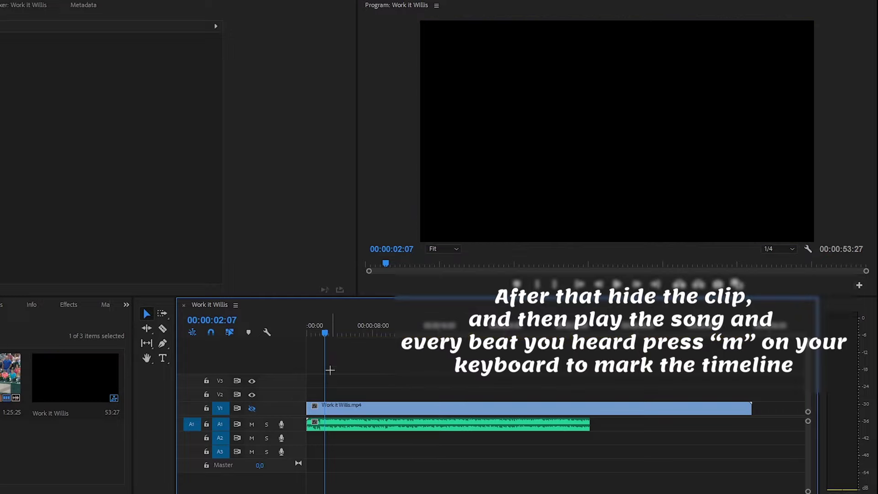
key(Home)
key(space)
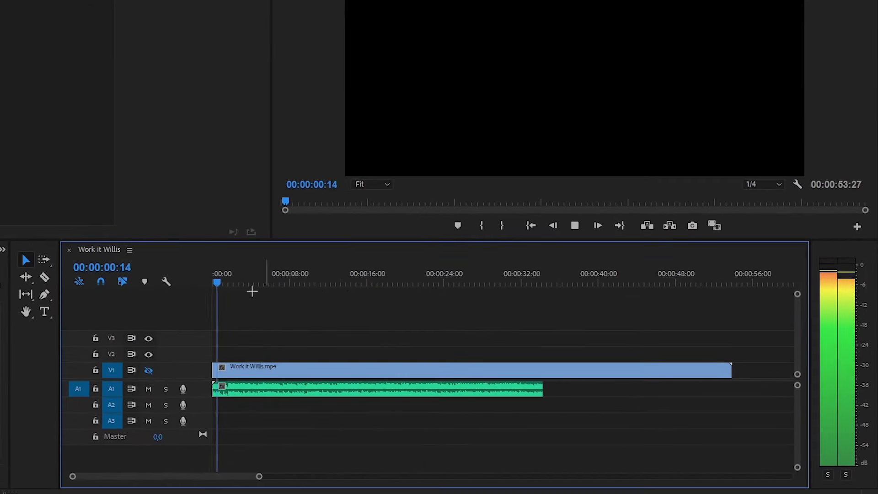
key(m)
key(m)
key(m)
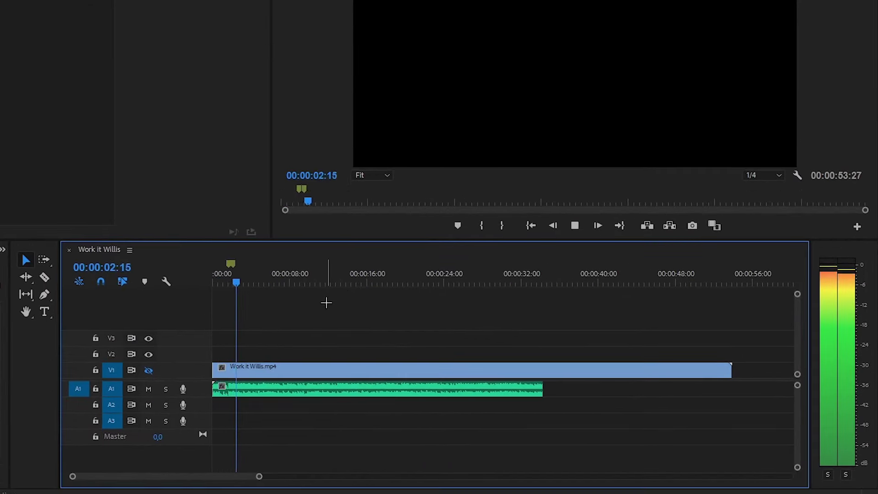
key(m)
key(m)
key(m)
key(m)
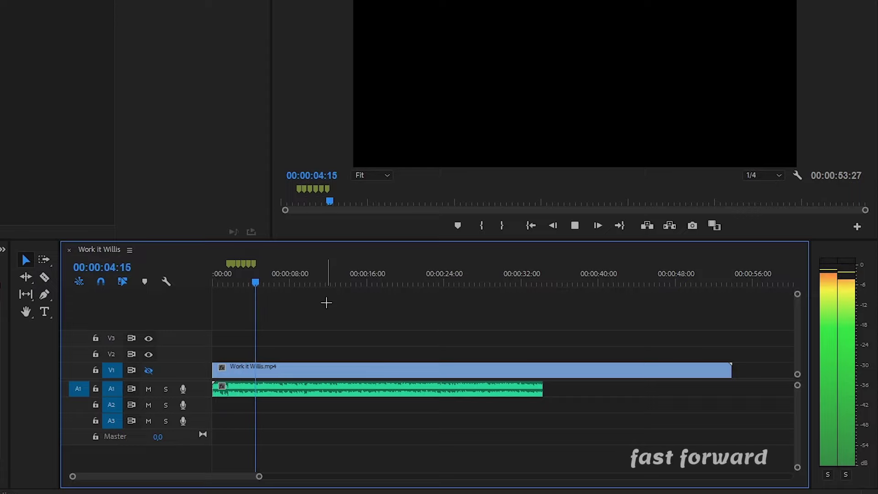
key(m)
key(m)
key(m)
key(m)
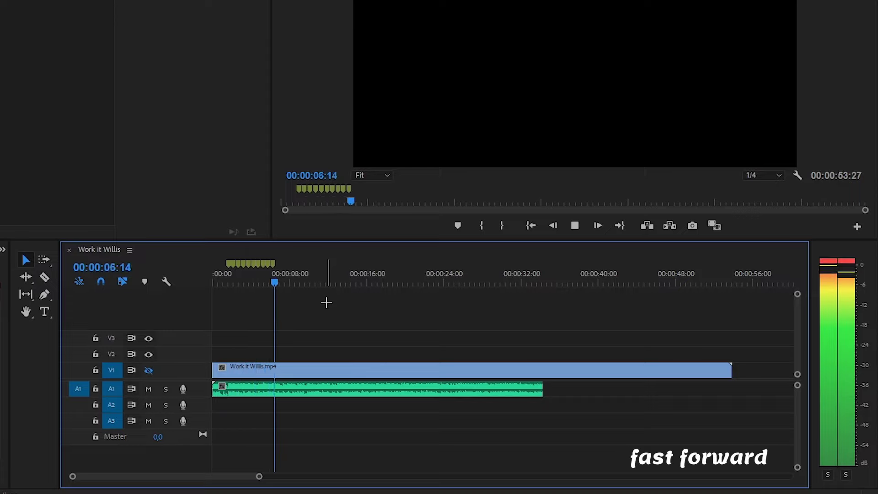
key(m)
key(m)
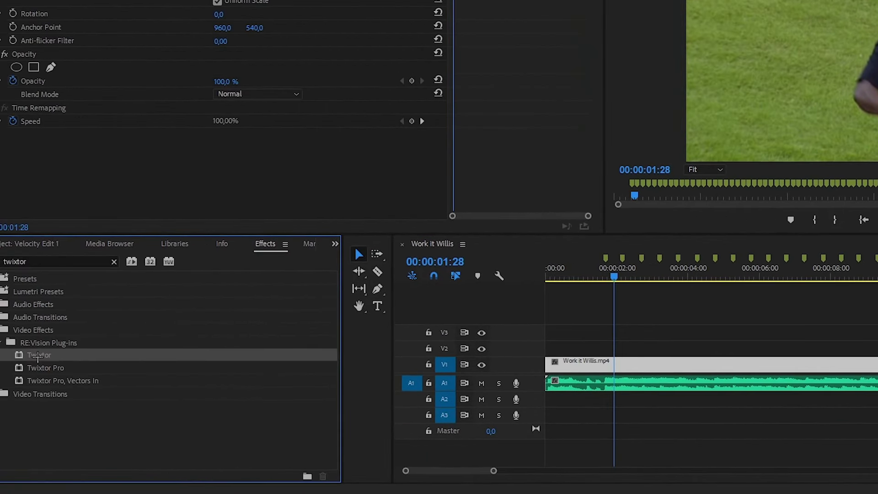
Step: Apply the Twixtor Pro effect to the Work it Willis clip on V1 and set its Warping to Inverse w/ Smart Blend
click(62, 367)
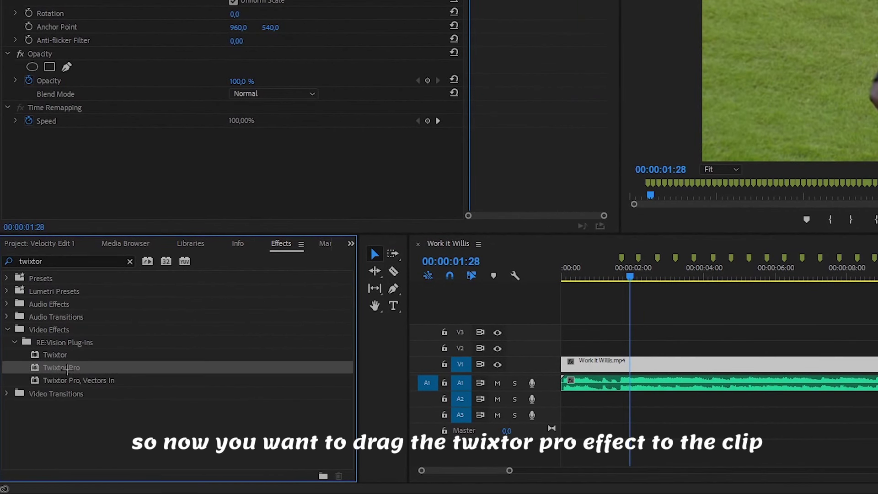
drag(67, 369, 597, 364)
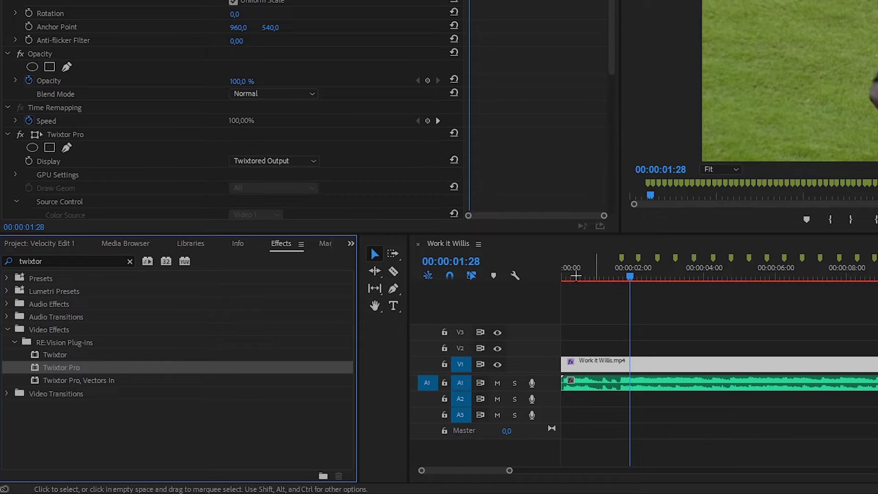
scroll(388, 59, down, 5)
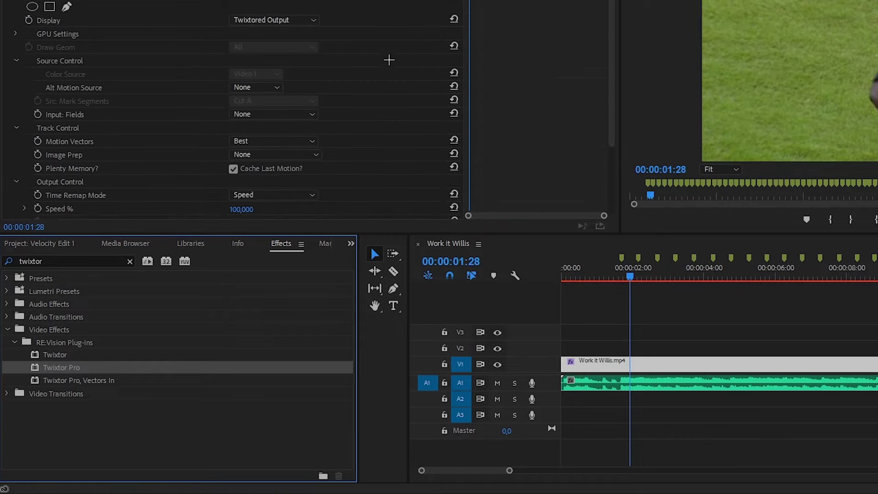
scroll(389, 59, down, 6)
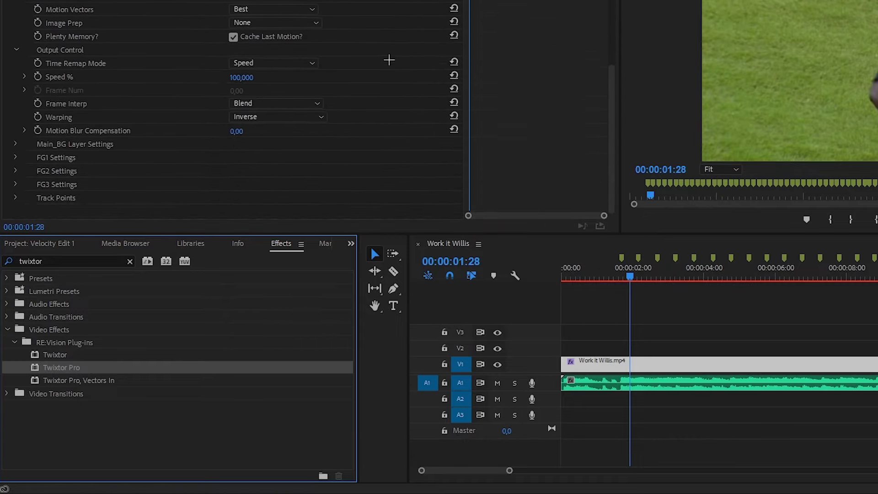
scroll(388, 59, up, 3)
scroll(371, 74, down, 2)
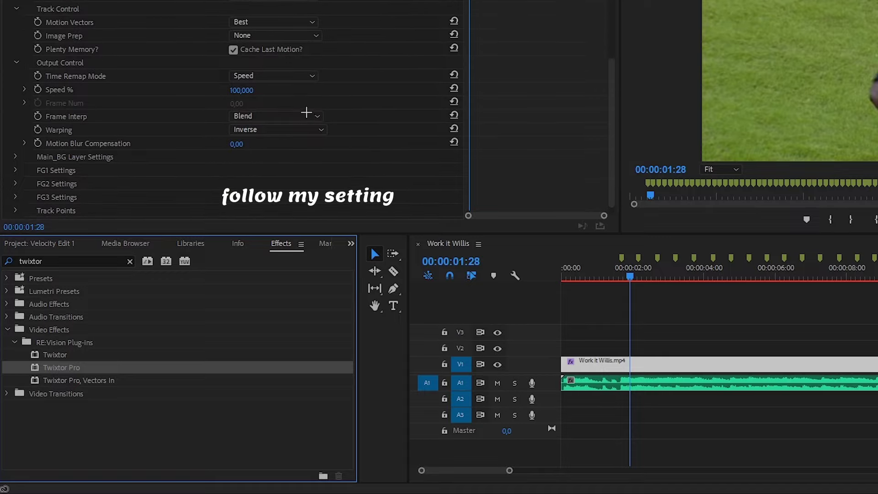
click(306, 112)
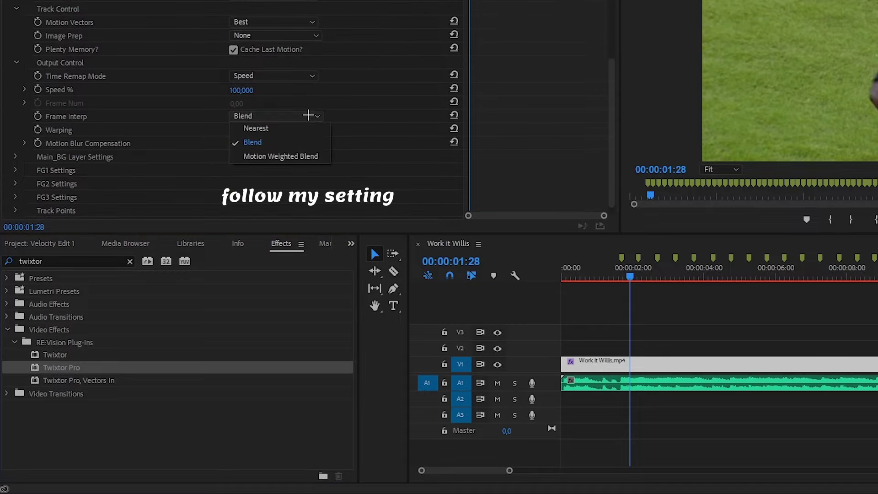
click(308, 115)
click(303, 130)
click(293, 156)
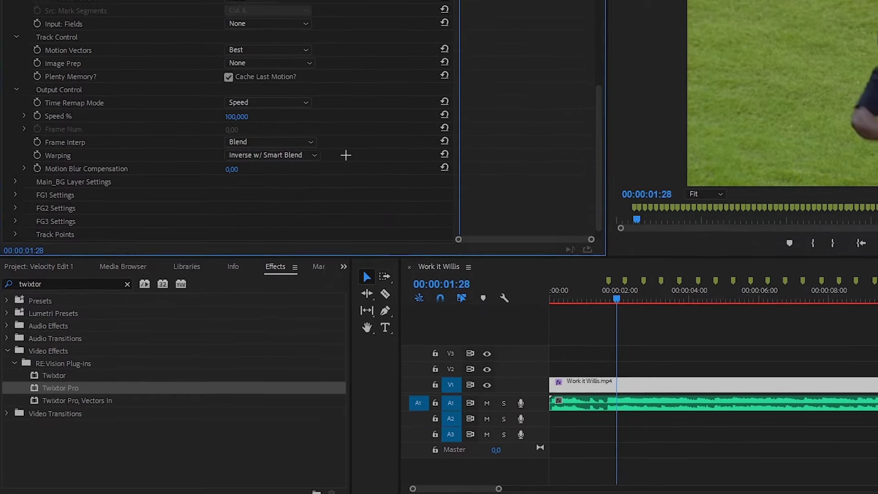
Step: Add a Twixtor Pro Speed % keyframe of 100 at 00:00:01:14, slightly before the first beat marker
click(608, 279)
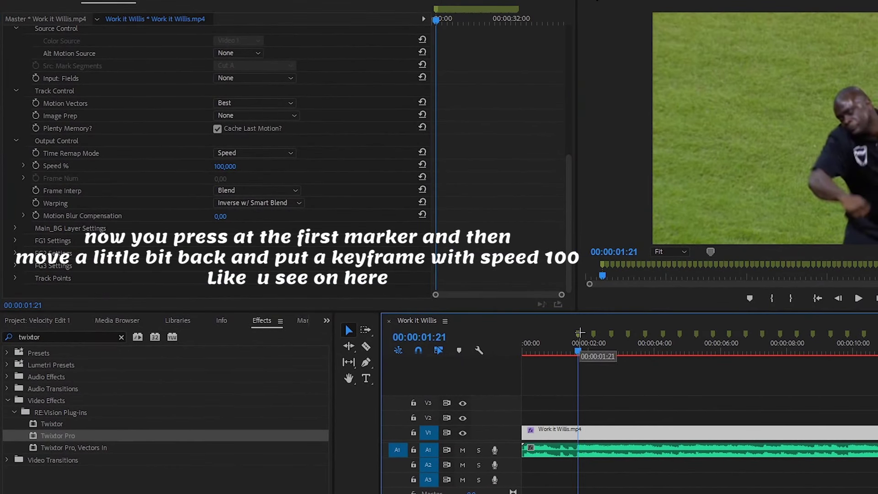
drag(578, 350, 575, 350)
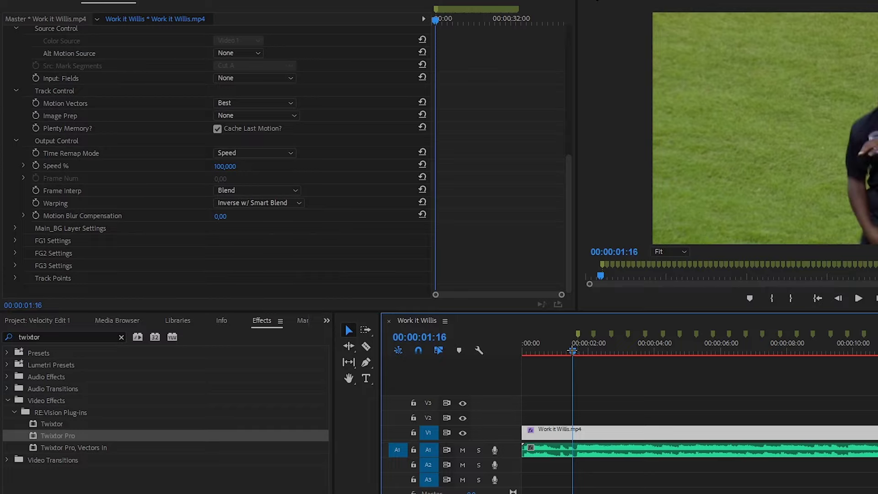
drag(573, 350, 570, 350)
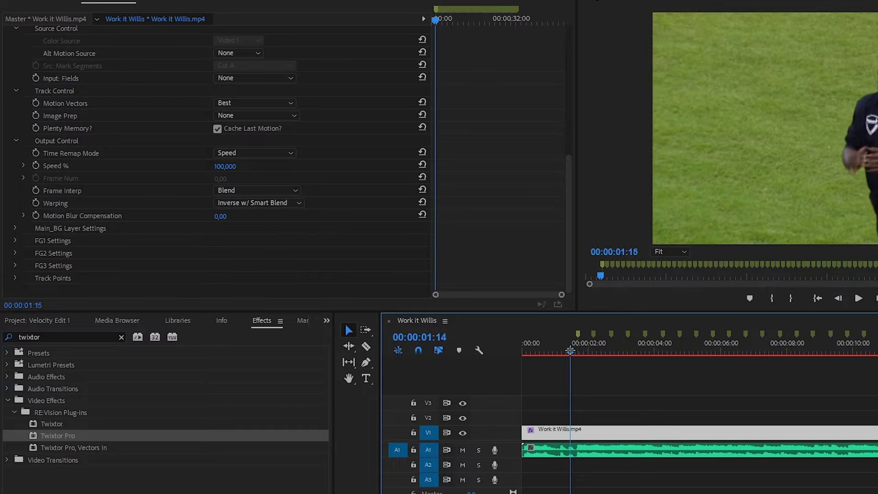
click(35, 166)
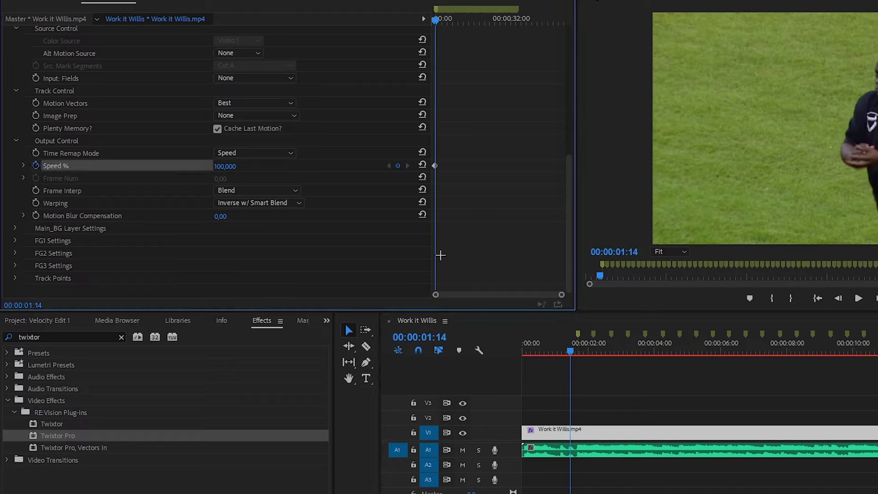
Step: Set a Twixtor Pro Speed % keyframe of 200 on the first beat marker at 00:00:01:21
click(579, 333)
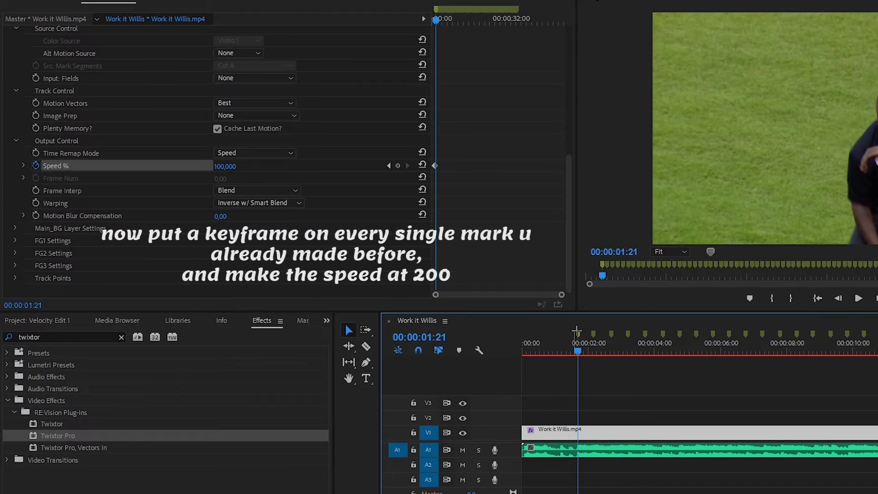
click(229, 166)
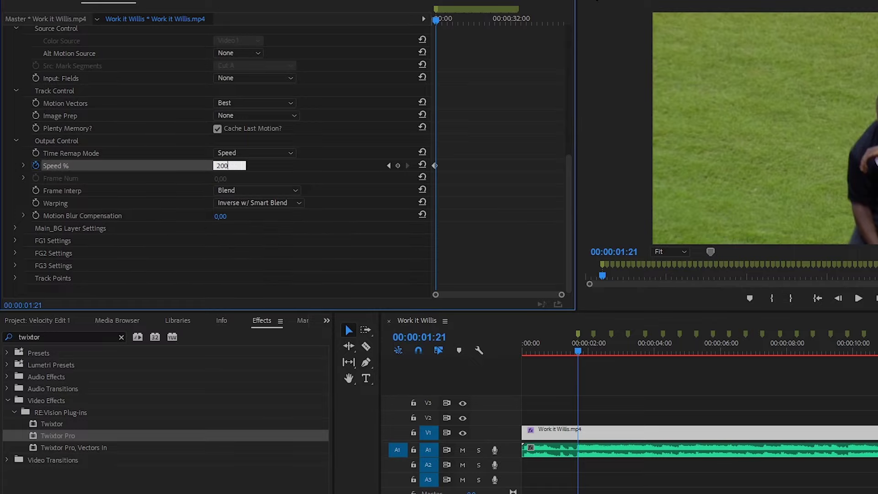
text(200)
key(BackSpace)
key(BackSpace)
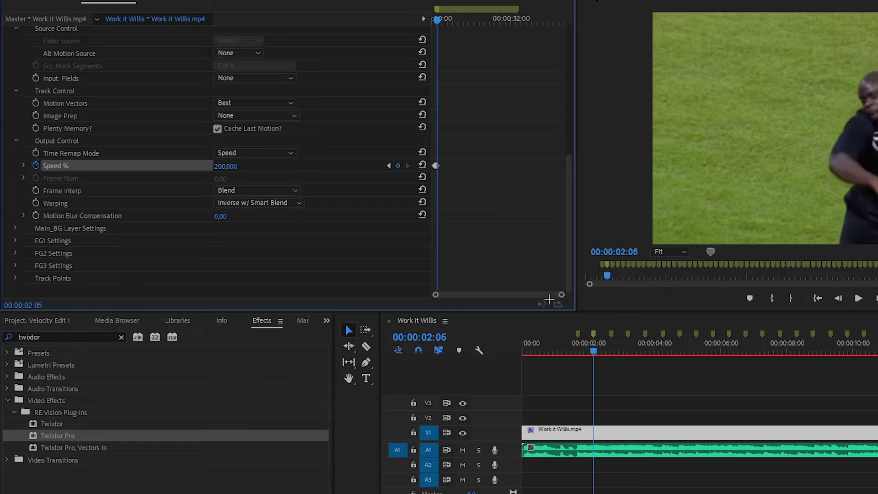
Step: Set Twixtor Pro Speed % keyframes of 200 on the beat markers at 00:00:02:21, 00:00:03:06 and 00:00:03:22
click(611, 337)
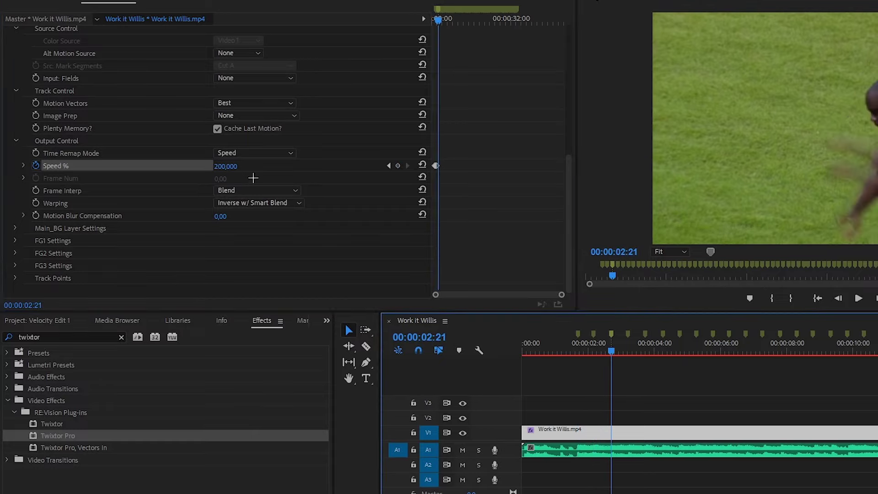
click(224, 169)
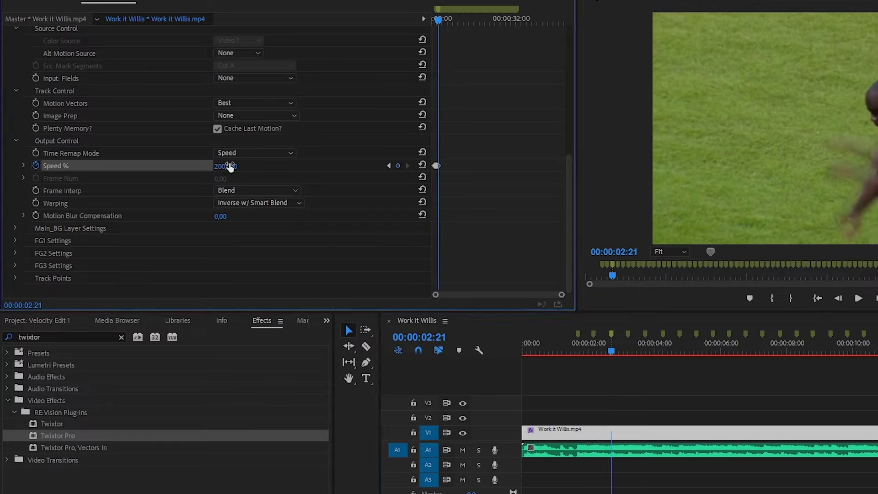
click(627, 334)
click(230, 167)
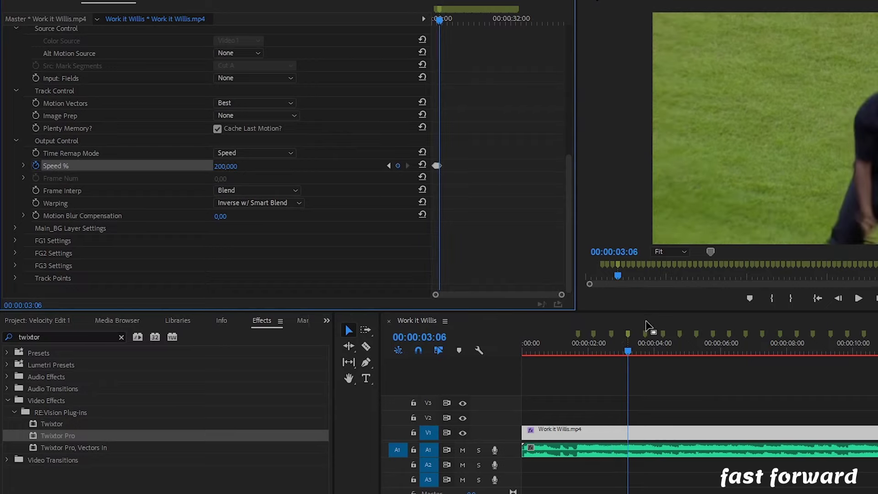
click(645, 344)
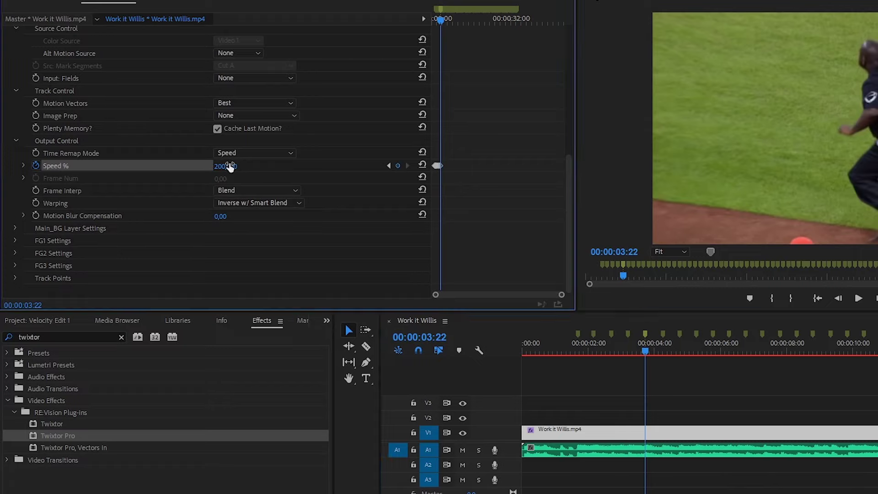
Step: Set Speed % keyframes of 200 on each beat marker after 00:00:03:22 through 00:00:05:23
click(662, 335)
click(230, 166)
text(200)
key(Return)
click(680, 334)
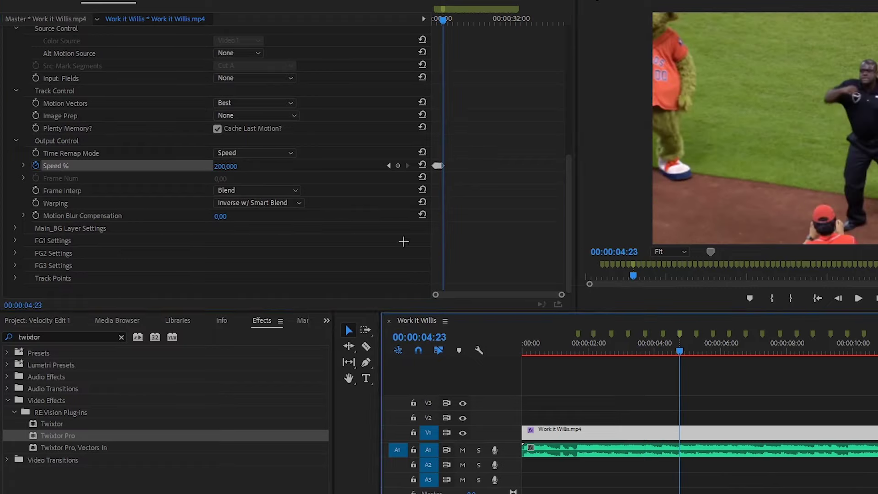
click(229, 166)
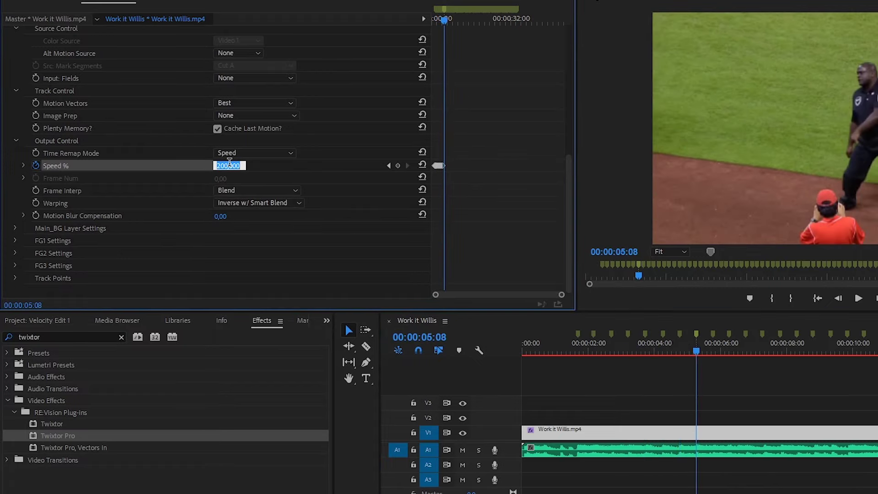
key(BackSpace)
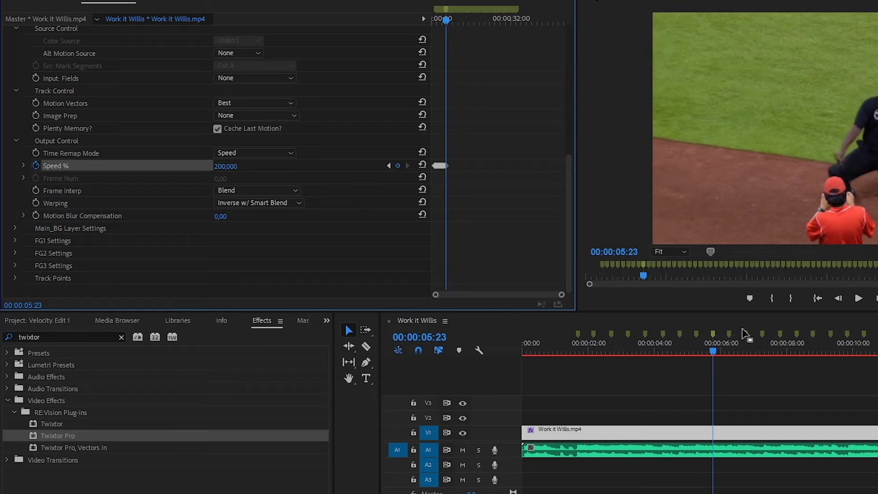
Step: Set Speed % keyframes of 200 on the following beat markers through 00:00:06:23 and 00:00:07:08
click(229, 166)
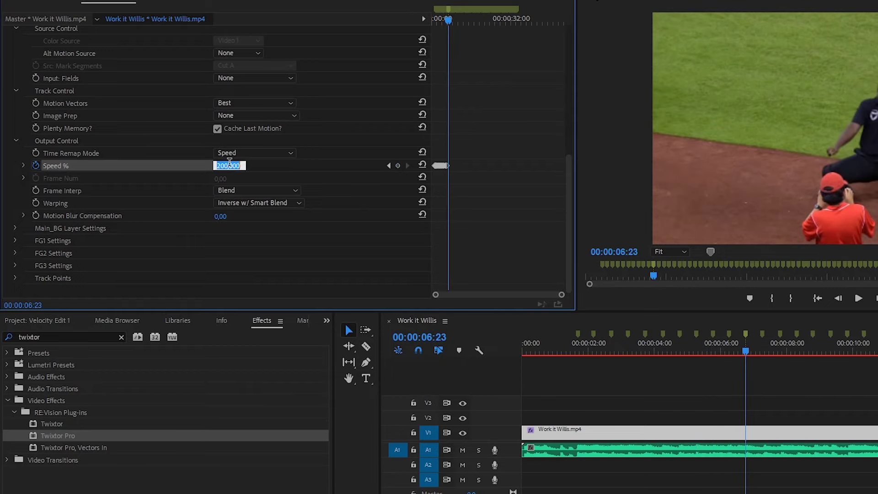
text(200)
key(Return)
click(762, 343)
click(228, 166)
text(200)
key(Return)
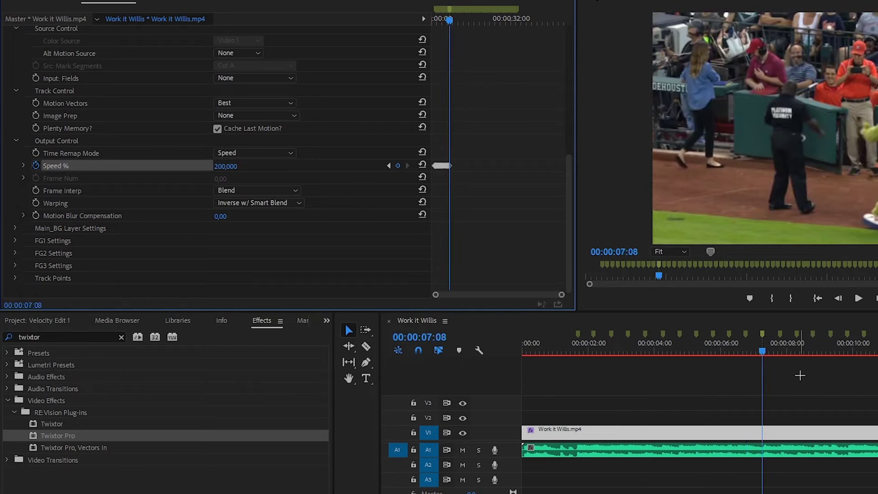
Step: Set Speed % keyframes of 200 on the beat marker at 00:00:07:24 and on the one right after it
click(780, 335)
click(229, 166)
text(200)
key(Return)
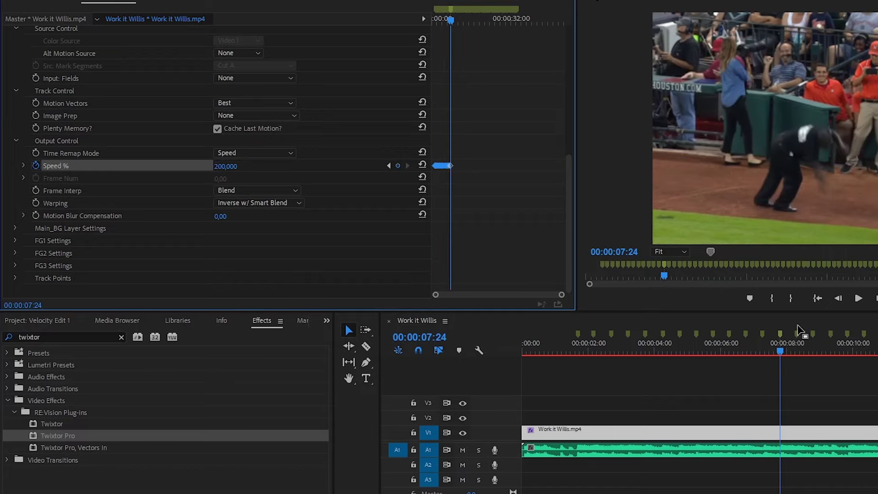
click(797, 333)
click(226, 166)
text(200)
key(Return)
Step: Set Speed % keyframes of 200 on the beat markers at 00:00:08:24 and 00:00:09:10
click(812, 334)
click(230, 165)
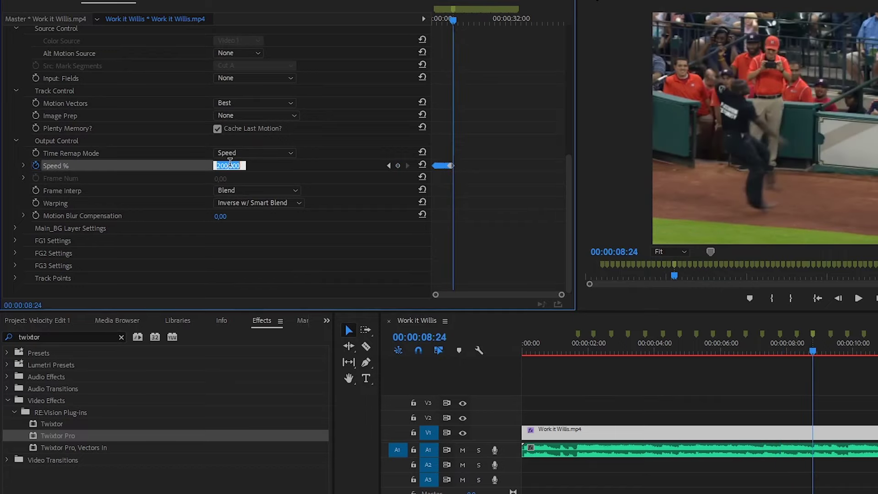
key(Return)
click(831, 351)
click(229, 166)
key(Return)
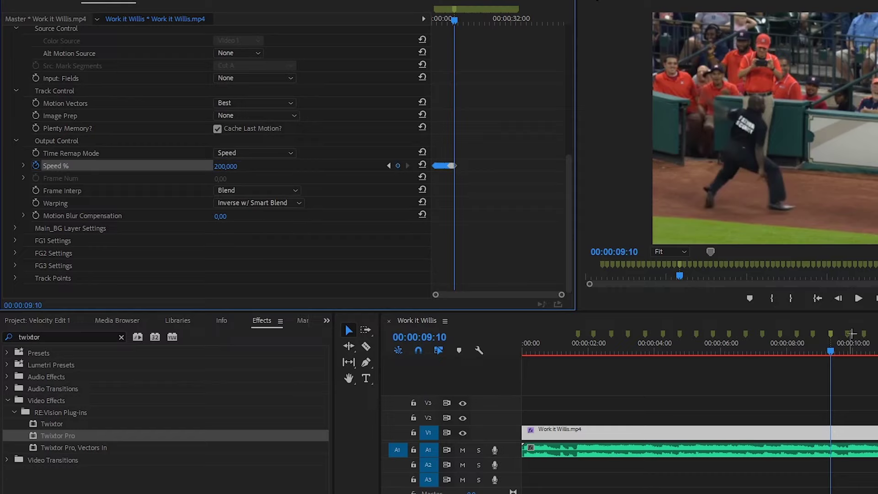
Step: Add Speed % keyframes of 200 on each of the next five beat markers, from just after 00:00:09:10 through 00:00:11:28
click(848, 334)
click(397, 165)
click(864, 334)
click(397, 166)
click(877, 334)
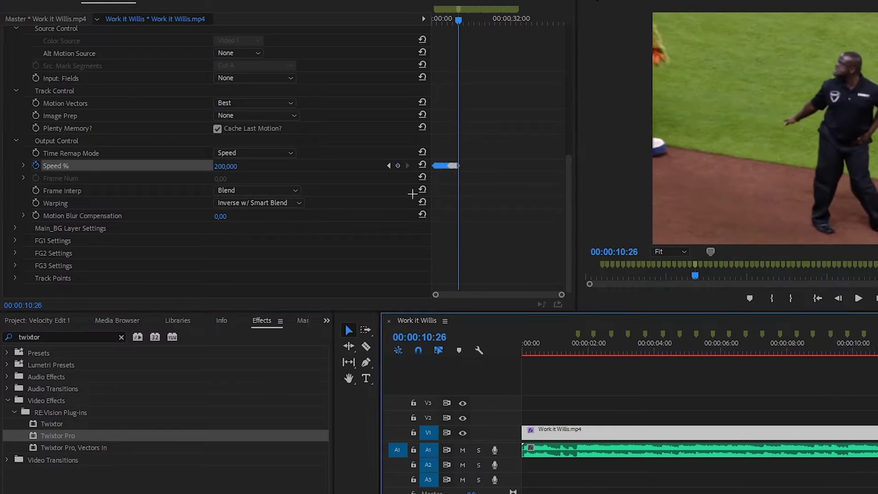
click(397, 165)
click(877, 335)
click(398, 166)
click(877, 335)
click(398, 166)
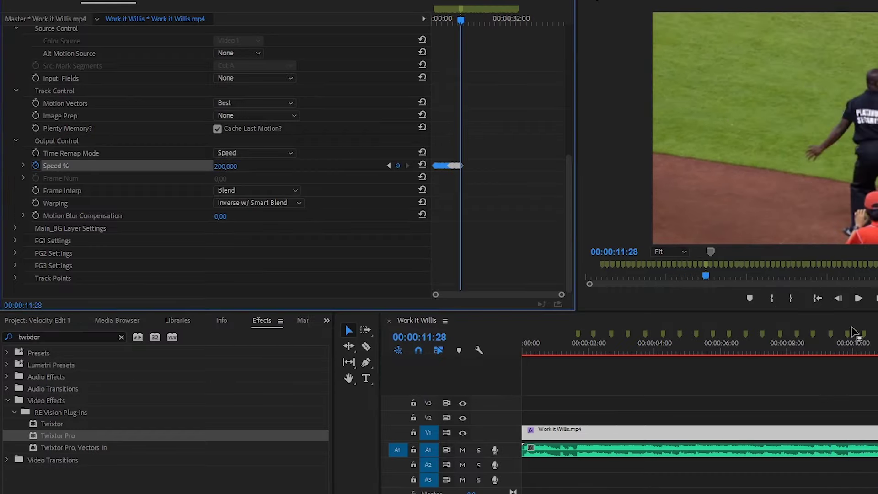
Step: Add Speed % keyframes of 200 on the three beat markers after 00:00:11:28, ending at 00:00:13:14
click(877, 335)
click(398, 165)
click(877, 335)
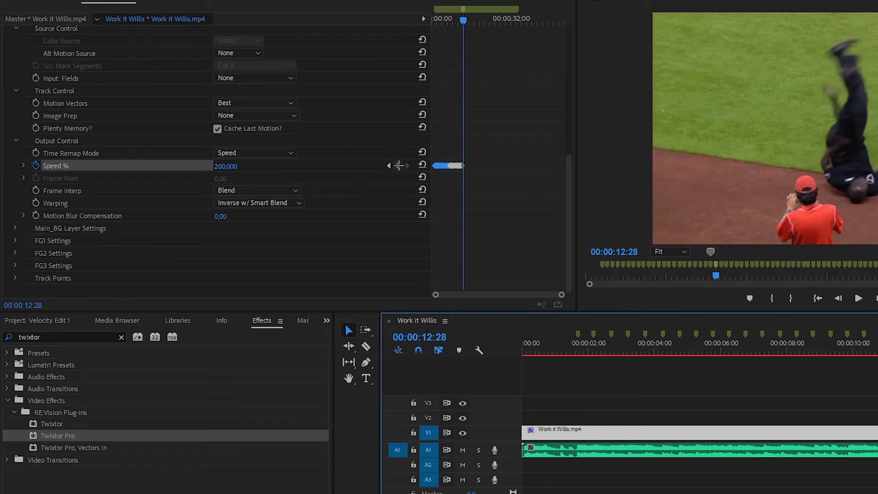
click(399, 165)
click(877, 335)
click(398, 165)
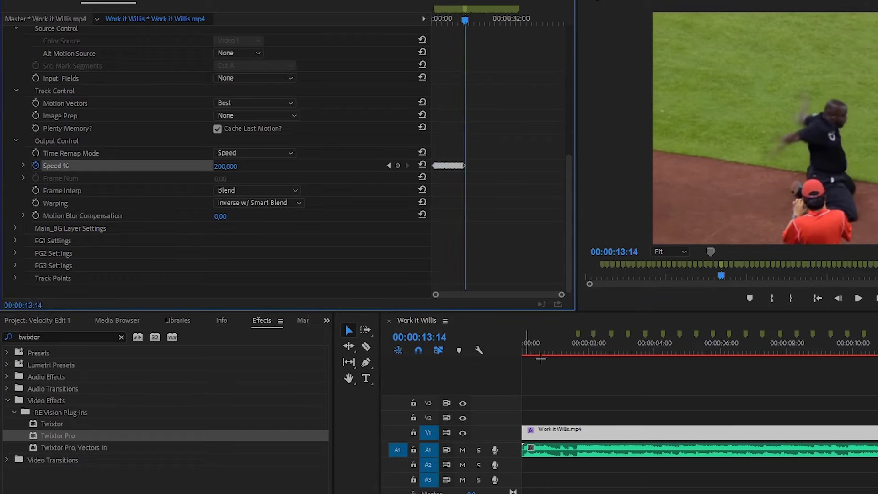
Step: Set a Speed % keyframe of 100 on the beat marker at 00:00:14:15 to end the velocity section
key(space)
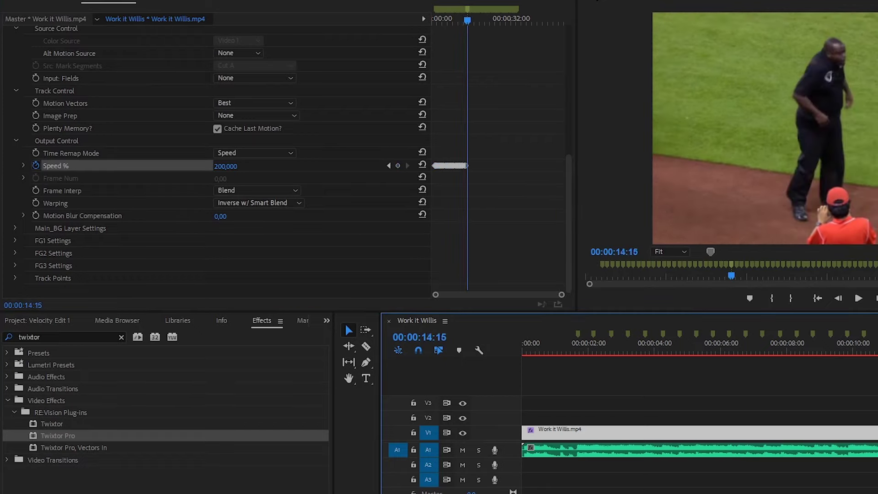
key(space)
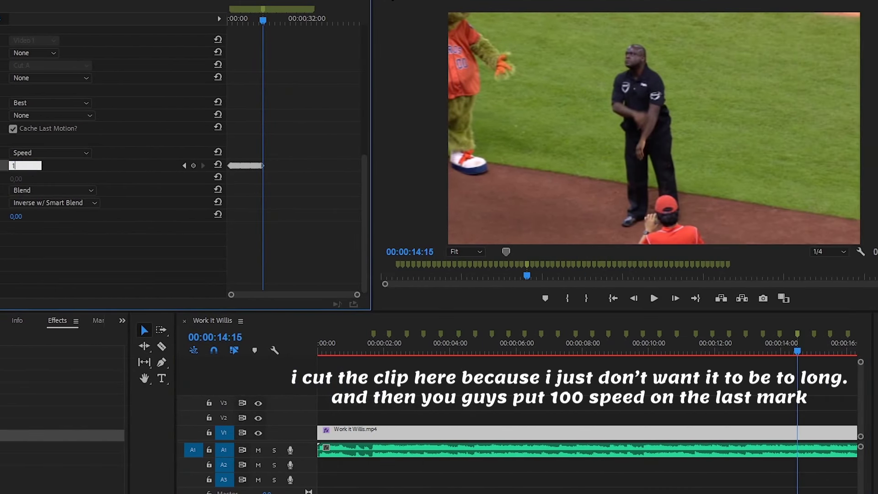
key(Return)
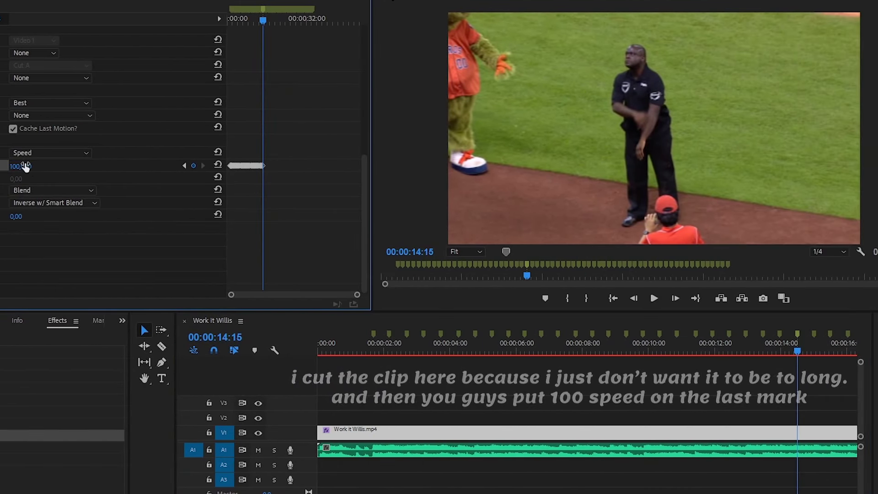
Step: Cut the Work it Willis clip at 00:00:14:15 with the Razor tool and return to the Selection tool
click(161, 346)
click(800, 432)
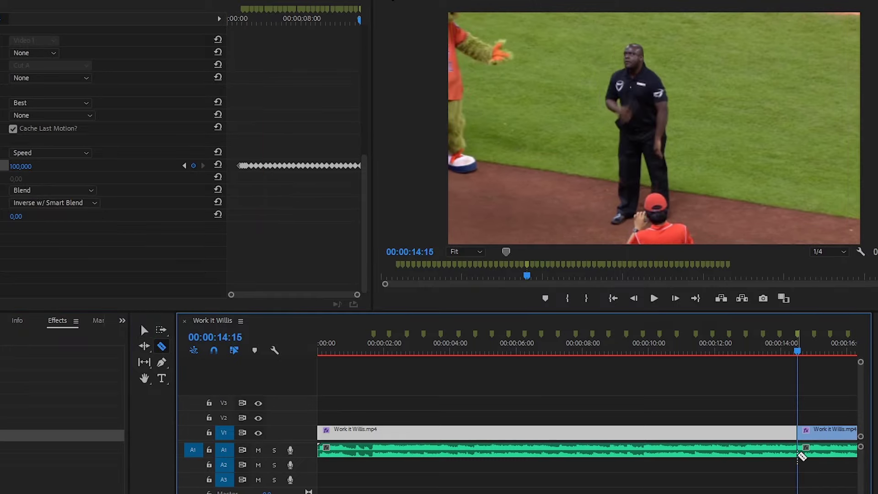
key(v)
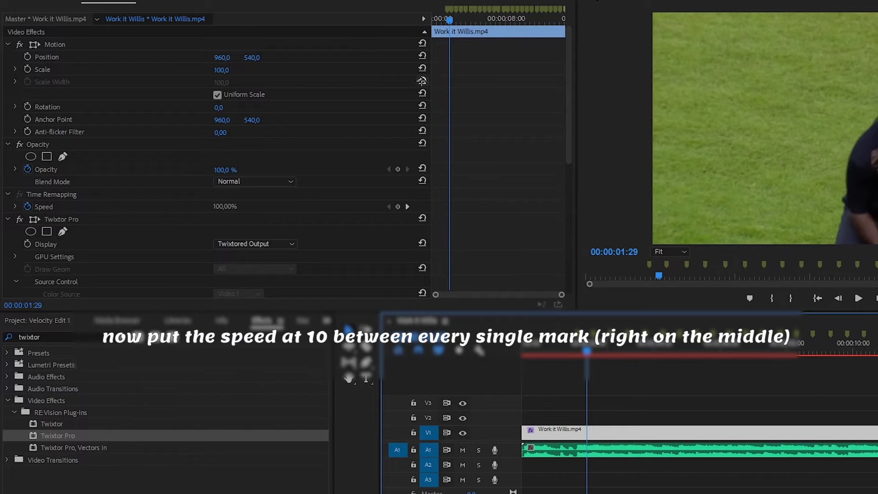
Step: Set a Speed % keyframe of 10 at 00:00:01:29, midway between the first two markers, and check the neighbouring keyframes through 00:00:02:21
scroll(326, 137, down, 10)
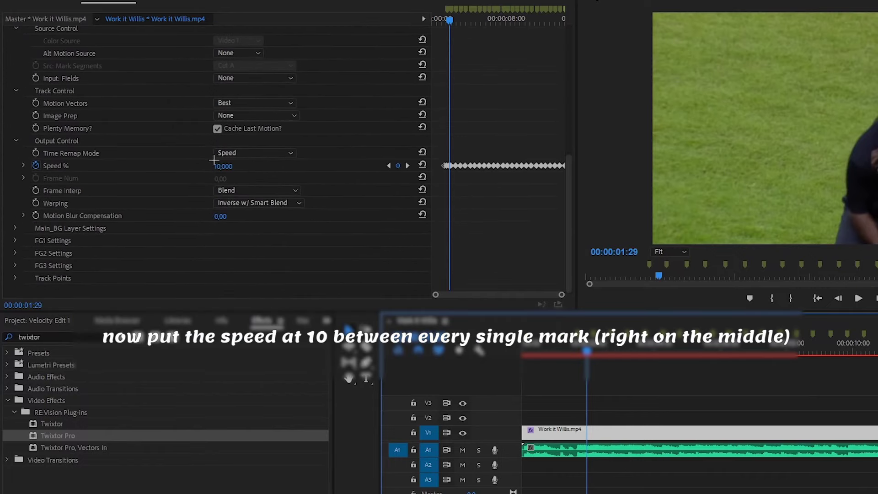
click(391, 166)
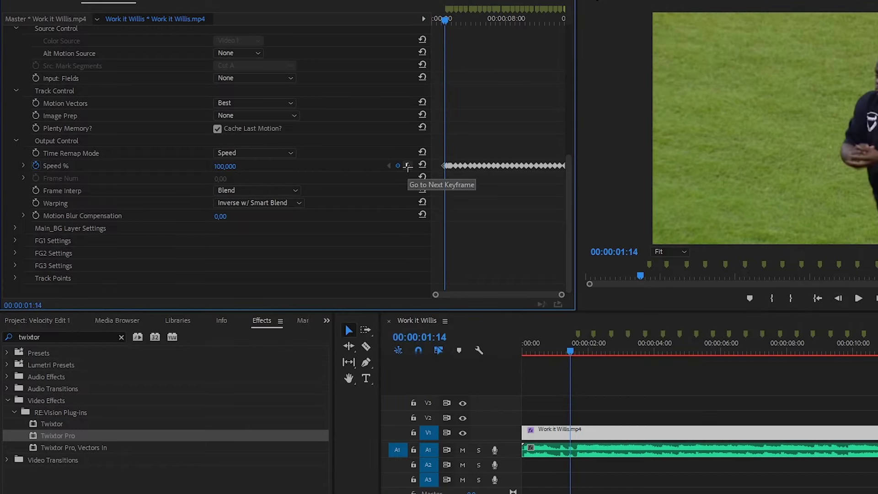
click(407, 166)
click(407, 166)
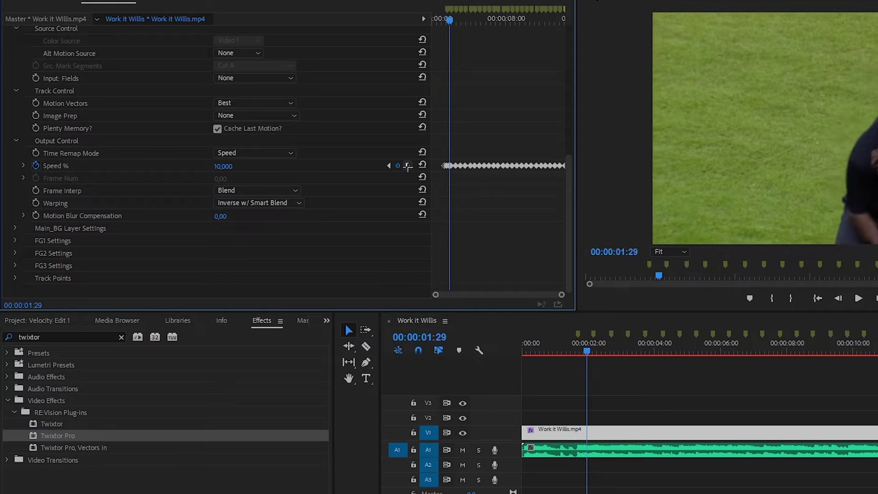
click(407, 166)
click(408, 166)
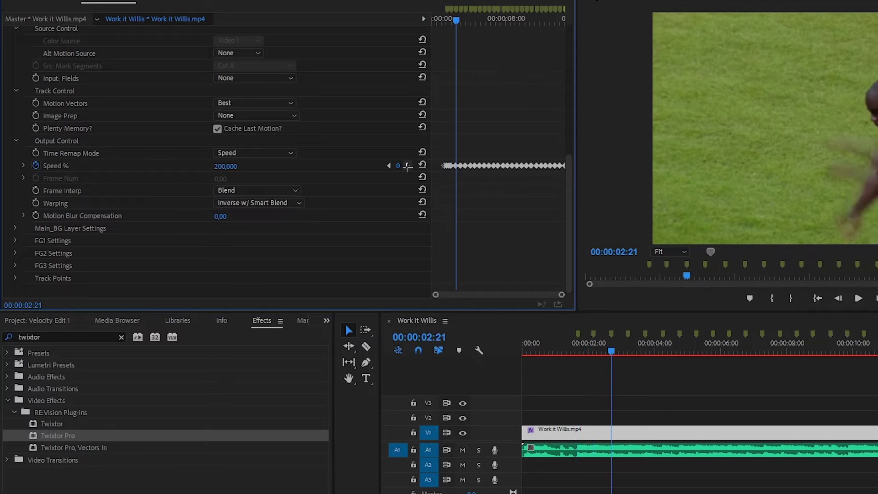
Step: Set a Speed % keyframe of 10 at 00:00:02:13, midway between the second and third beat markers
drag(611, 337, 602, 349)
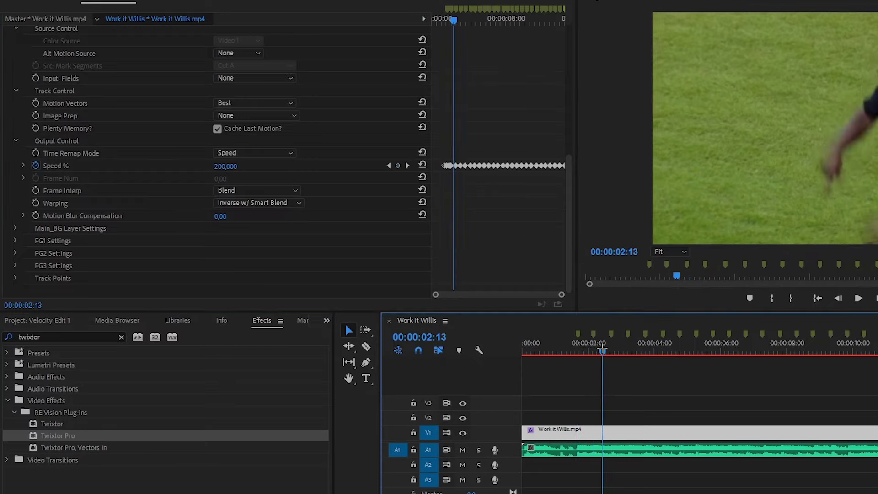
click(227, 167)
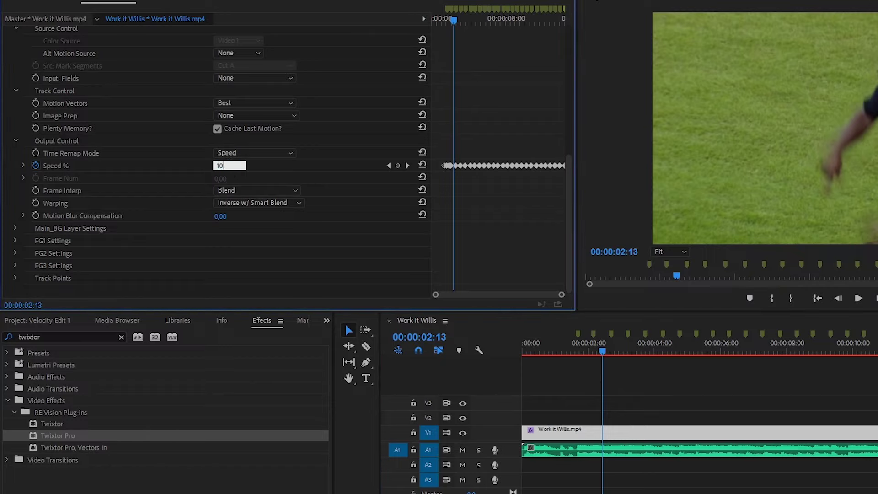
text(10)
key(Return)
Step: Set a Speed % keyframe of 10 at 00:00:02:29, midway between the third and fourth beat markers
click(617, 353)
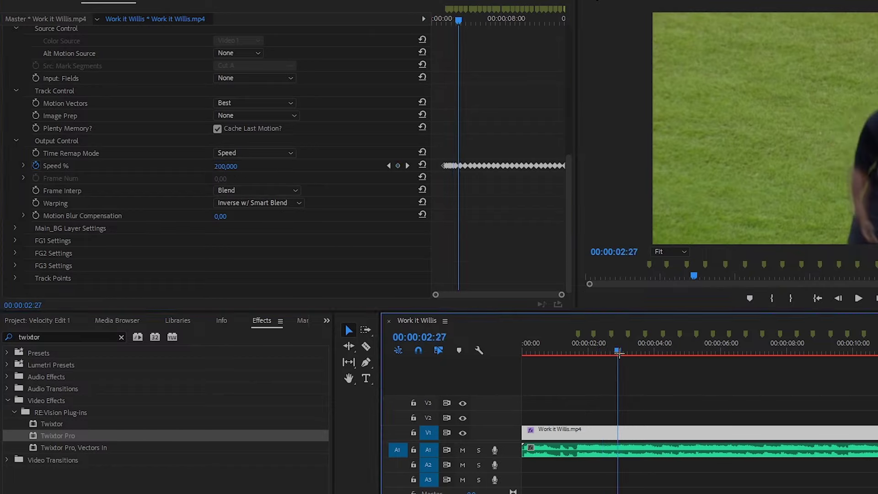
drag(619, 353, 620, 352)
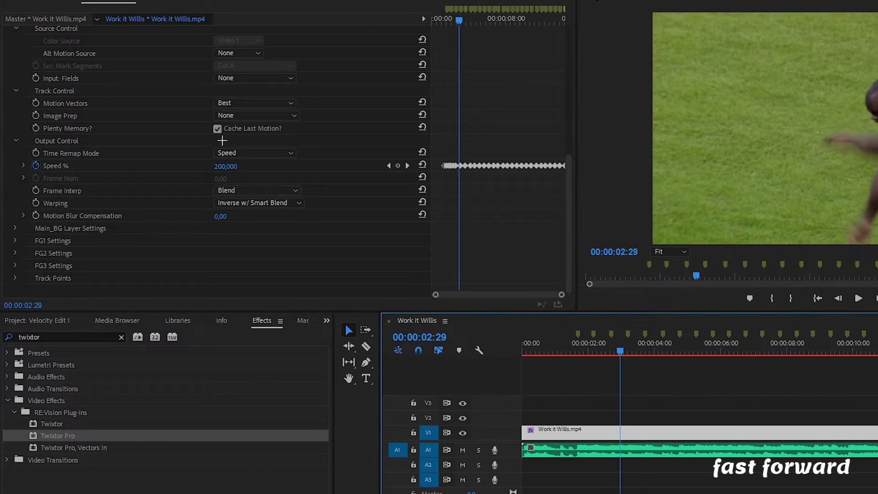
click(227, 166)
text(10)
key(Return)
Step: Set Speed % keyframes of 10 at the next two marker midpoints, 00:00:03:13 and 00:00:03:29
click(635, 353)
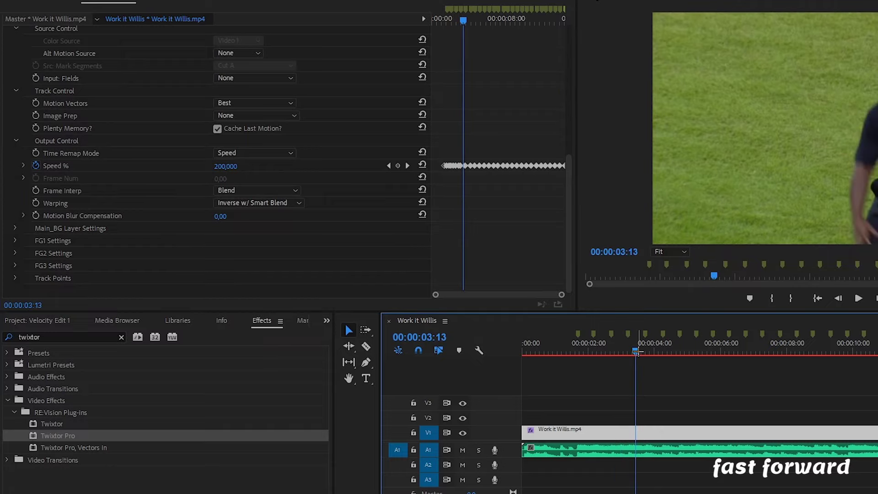
click(229, 165)
click(653, 353)
click(230, 166)
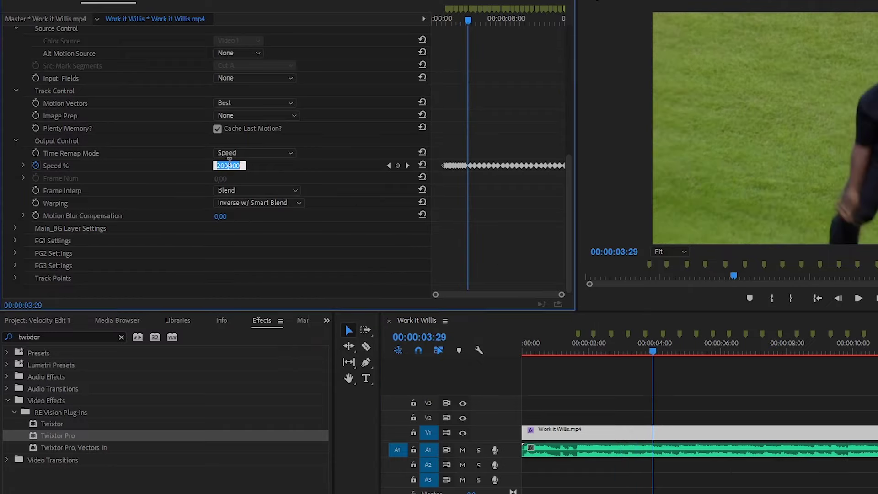
text(10)
key(Return)
Step: Set Speed % keyframes of 10 between the following beat markers, at 00:00:04:16 and 00:00:05:01
click(672, 351)
click(229, 166)
text(1)
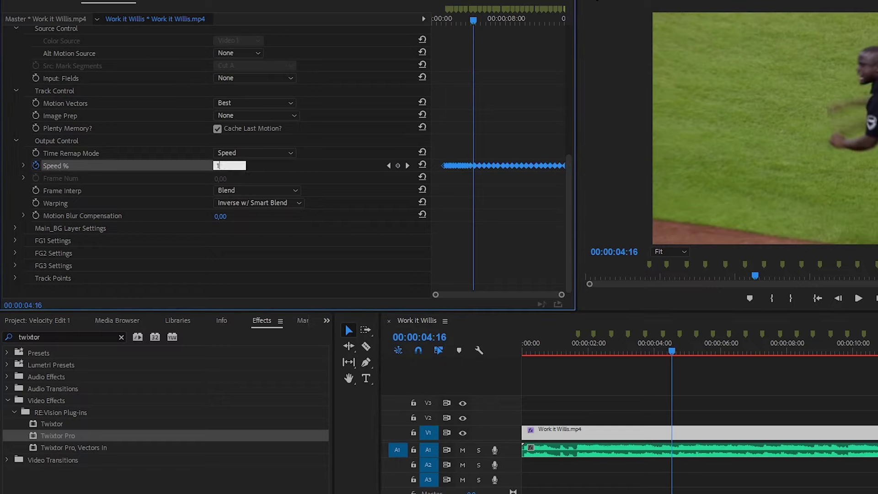
click(687, 351)
click(689, 351)
click(229, 166)
text(10)
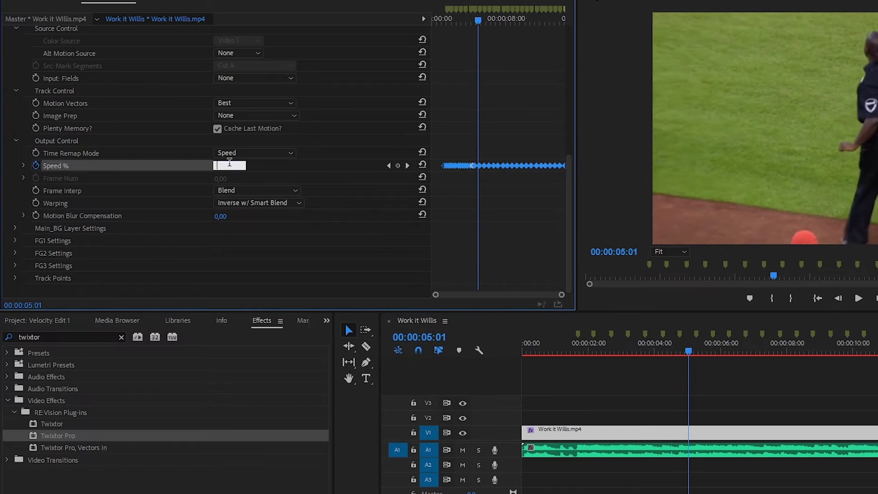
key(Return)
Step: Set Speed % keyframes of 10 between the following beat markers, at 00:00:05:15 and 00:00:06:01
click(706, 352)
click(230, 166)
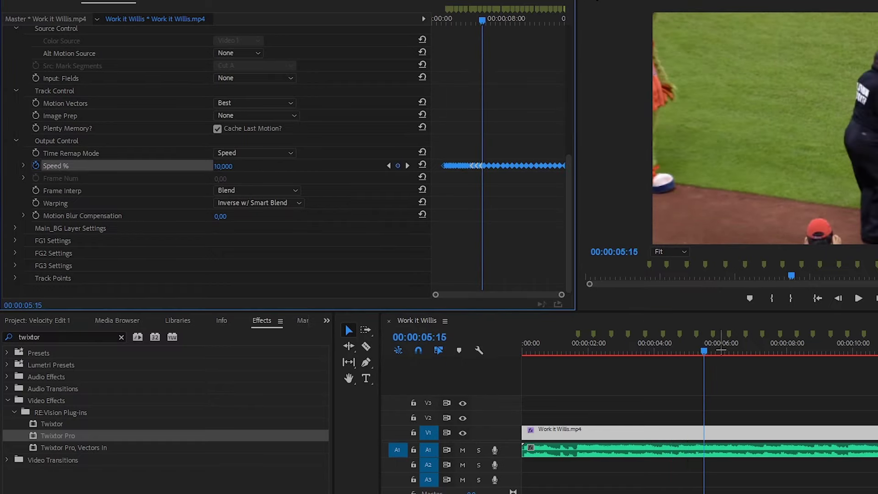
click(721, 351)
click(230, 166)
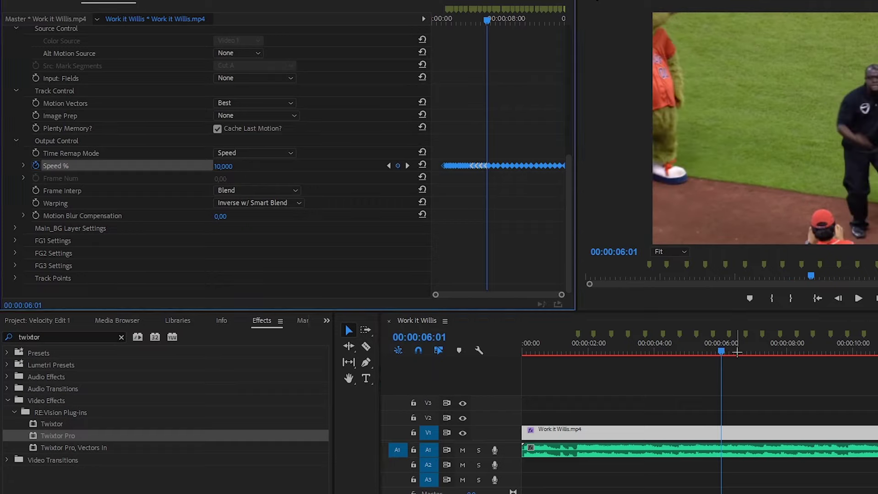
Step: Set Speed % keyframes of 10 at the next two marker midpoints, the second at 00:00:07:00
click(737, 351)
click(229, 165)
text(10)
click(753, 352)
click(230, 166)
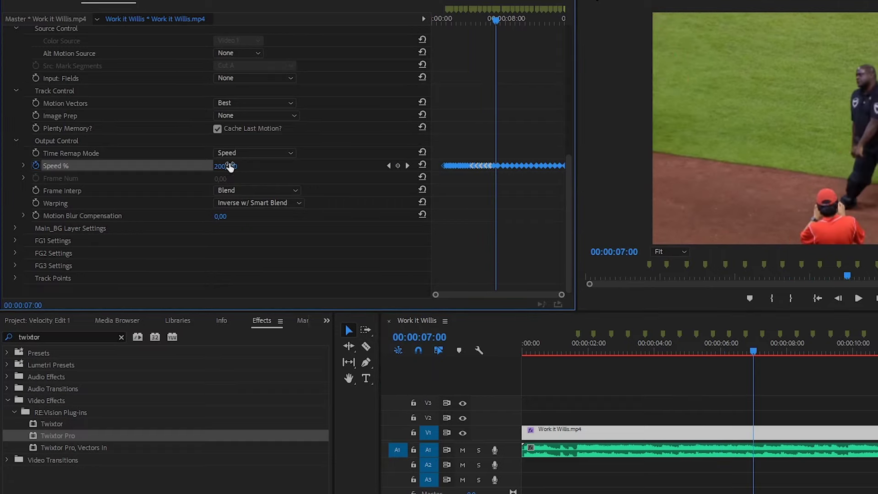
text(10)
Step: Set Speed % keyframes of 10 between the following beat markers, at 00:00:07:15 and 00:00:08:01
click(770, 351)
click(229, 165)
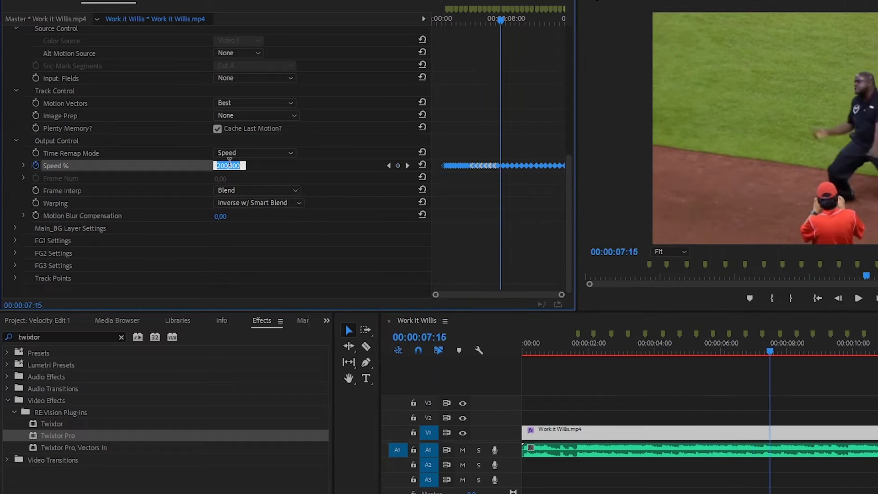
click(787, 351)
click(230, 165)
text(10)
key(Return)
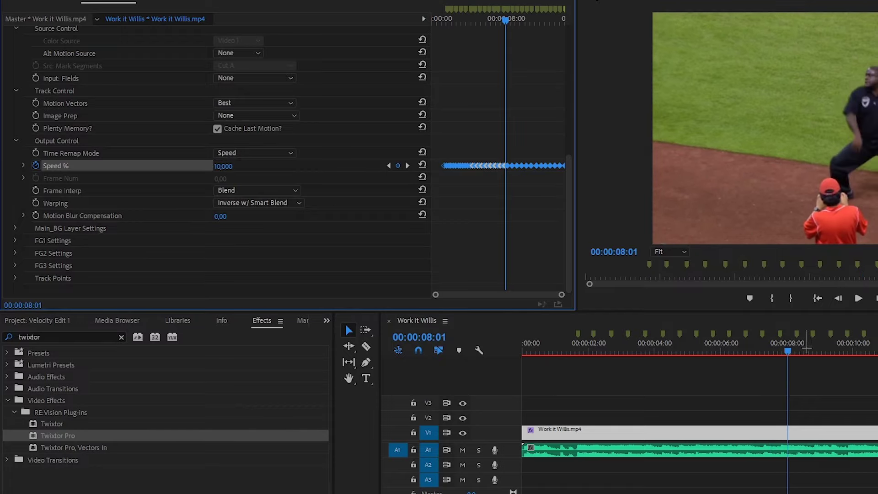
Step: Set Speed % keyframes of 10 at the next two marker midpoints, ending with the one at 00:00:09:02
click(803, 351)
click(229, 166)
text(10)
key(Return)
click(822, 352)
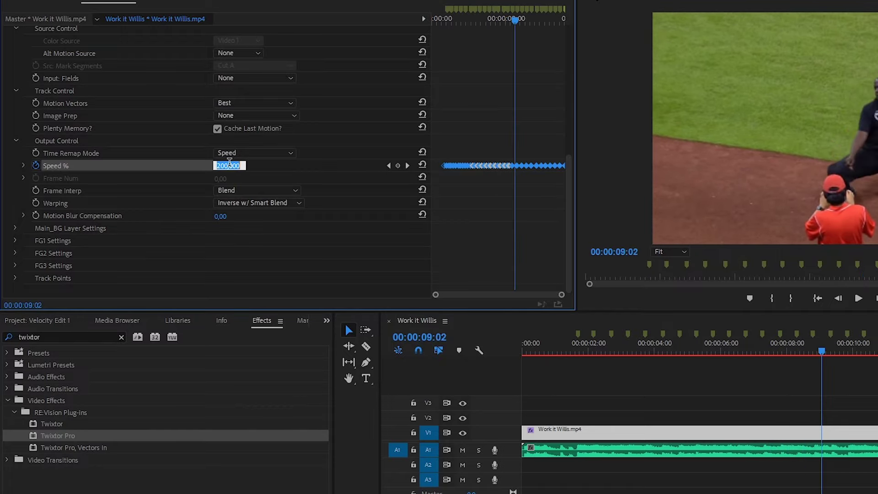
Step: Recheck the speed around 00:00:09:02 and set a Speed % keyframe of 10 at 00:00:09:16
click(839, 349)
click(225, 166)
text(10)
key(Return)
click(819, 350)
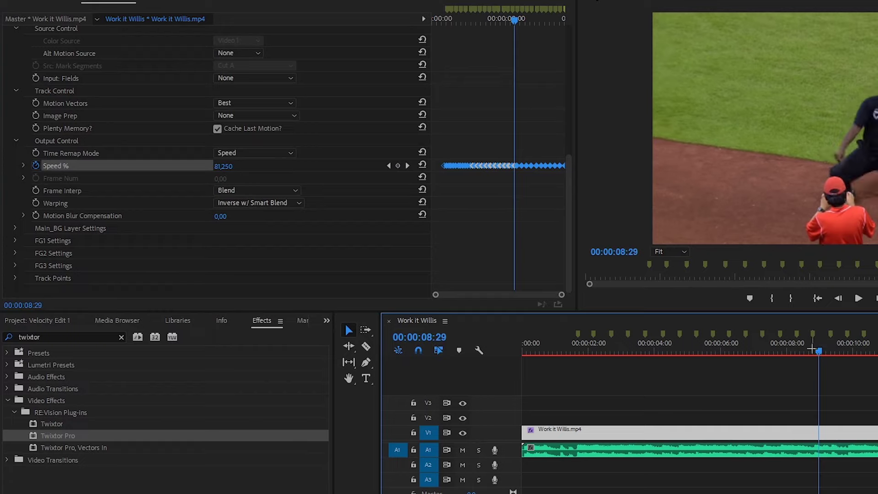
click(824, 350)
click(844, 350)
click(229, 166)
text(200)
key(Return)
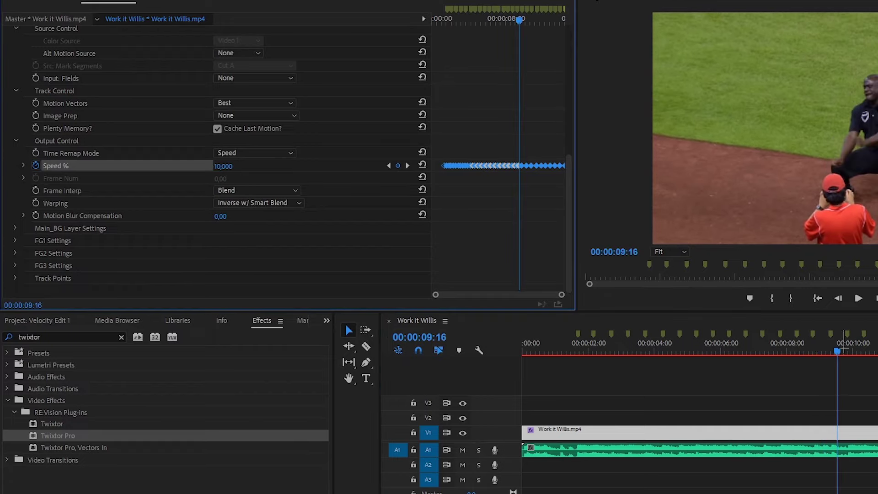
Step: Set Speed % keyframes of 10 between the following beat markers, at 00:00:10:17 and 00:00:11:04
click(871, 350)
click(229, 165)
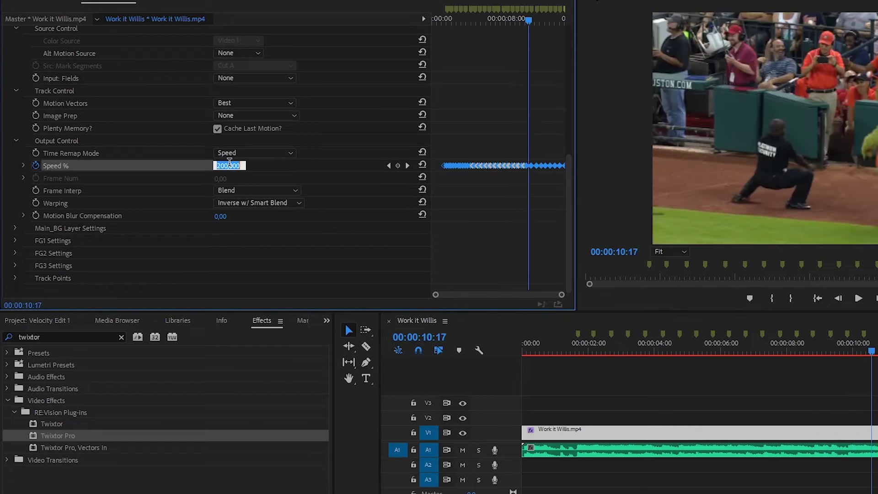
click(877, 351)
click(226, 166)
text(10)
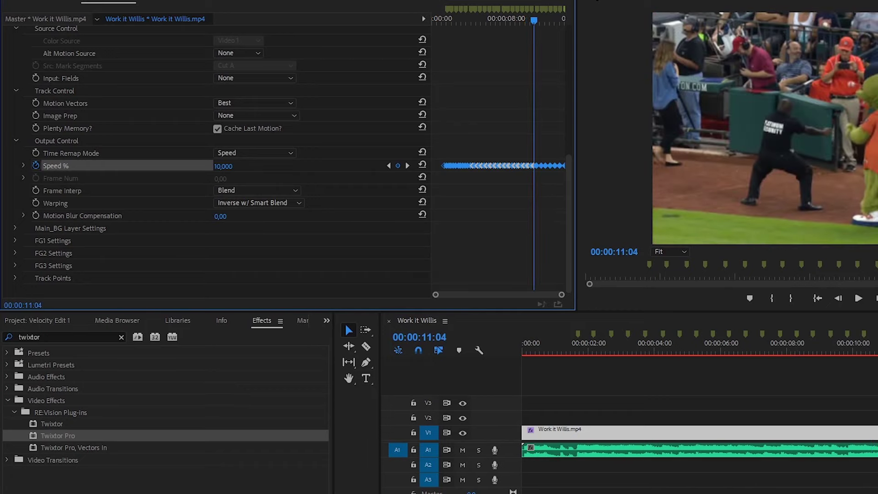
Step: Set Speed % keyframes of 10 between the remaining beat markers, up to the midpoint at 00:00:13:21
click(877, 350)
click(227, 166)
text(10)
key(Return)
click(877, 350)
click(229, 165)
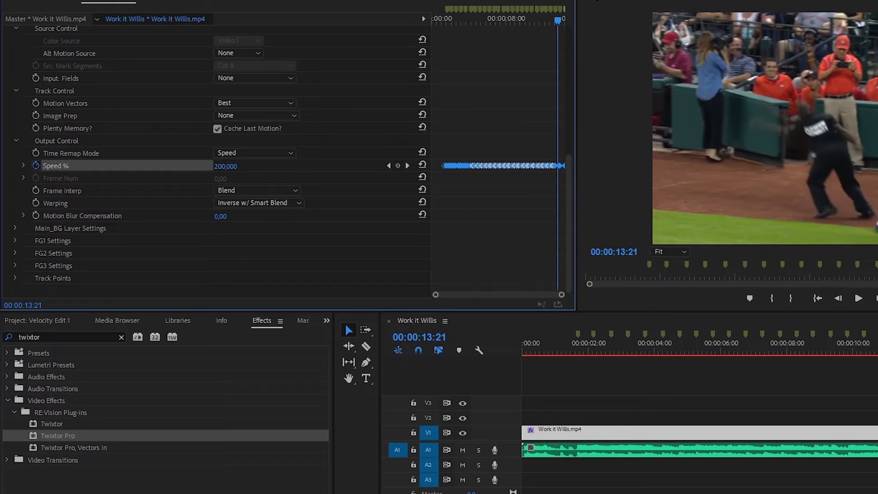
click(231, 166)
Step: Try a Speed % keyframe of 10 at 00:00:14:07, near the end of the Work it Willis clip
click(869, 384)
key(shift+m)
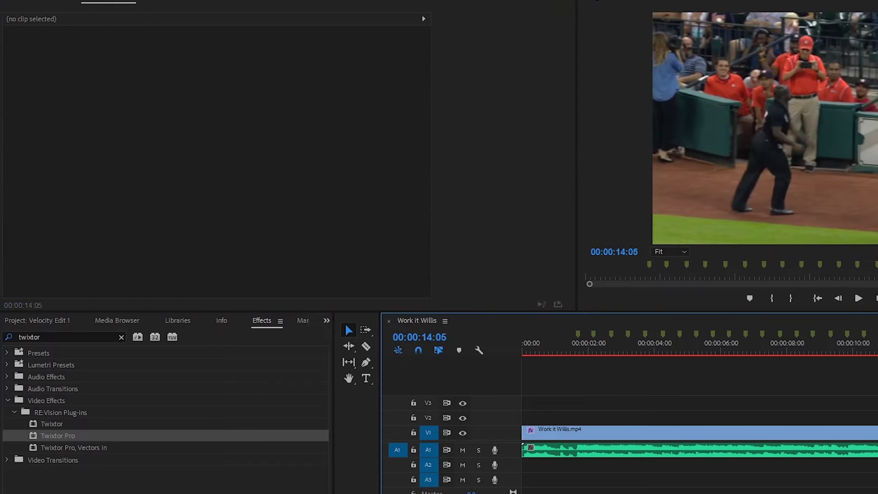
click(700, 432)
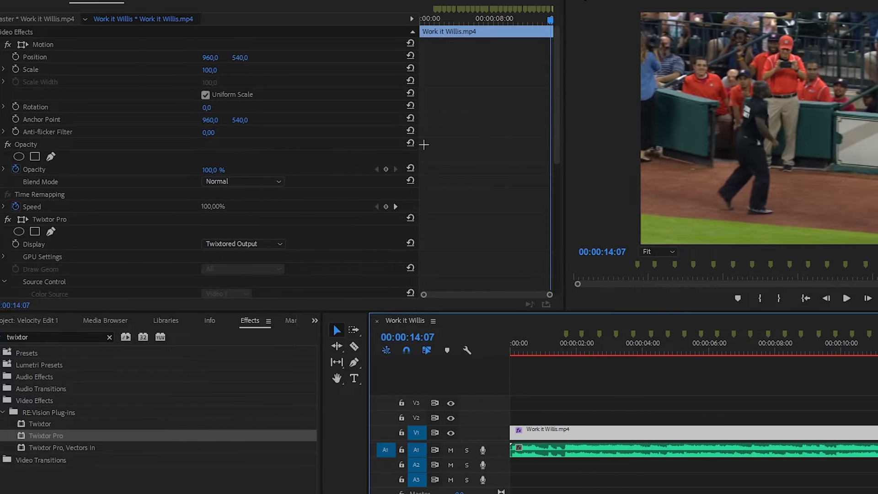
scroll(505, 126, down, 3)
scroll(448, 125, down, 5)
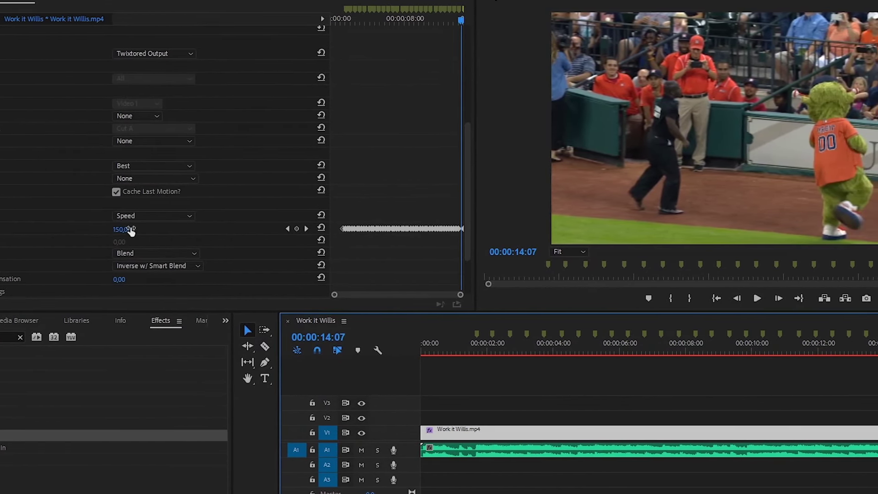
click(173, 227)
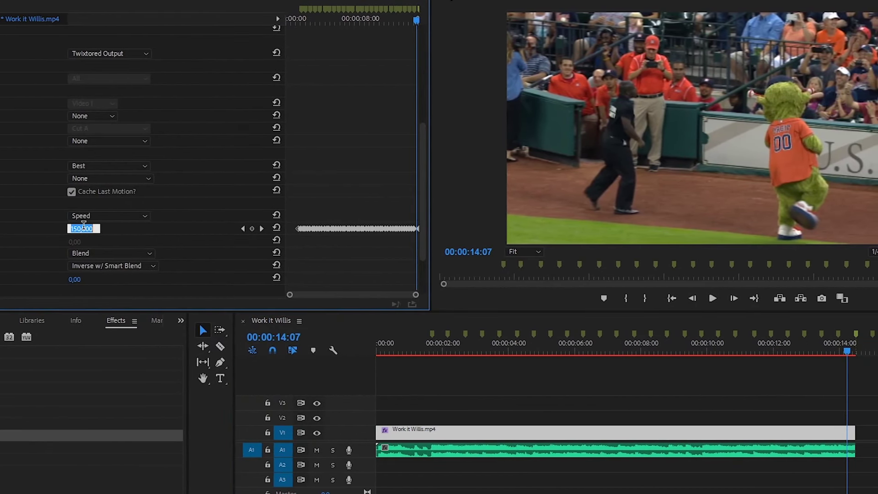
text(10)
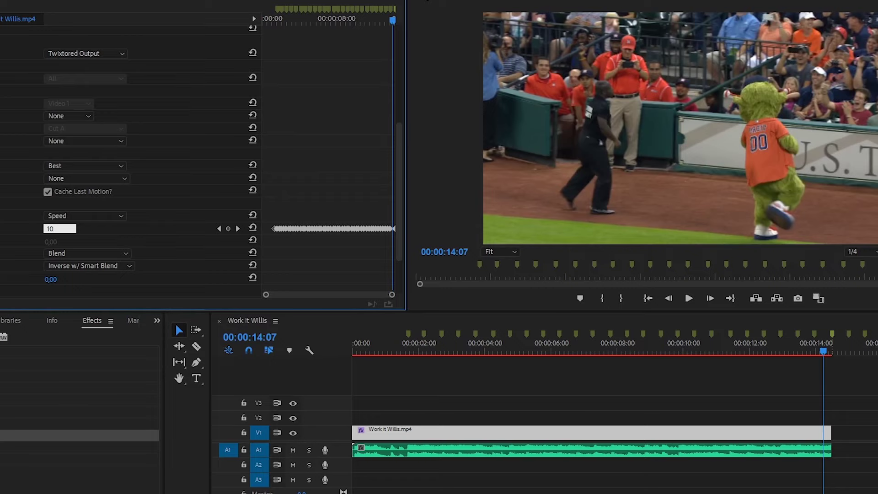
key(Return)
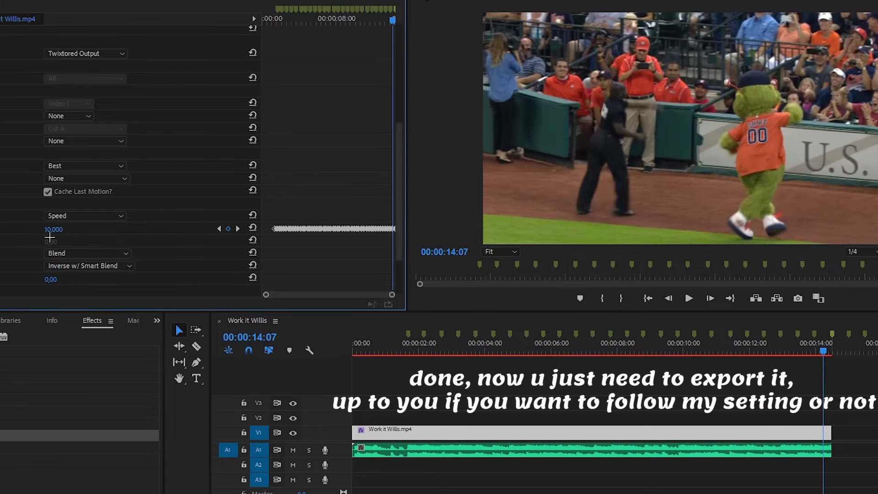
drag(50, 237, 166, 234)
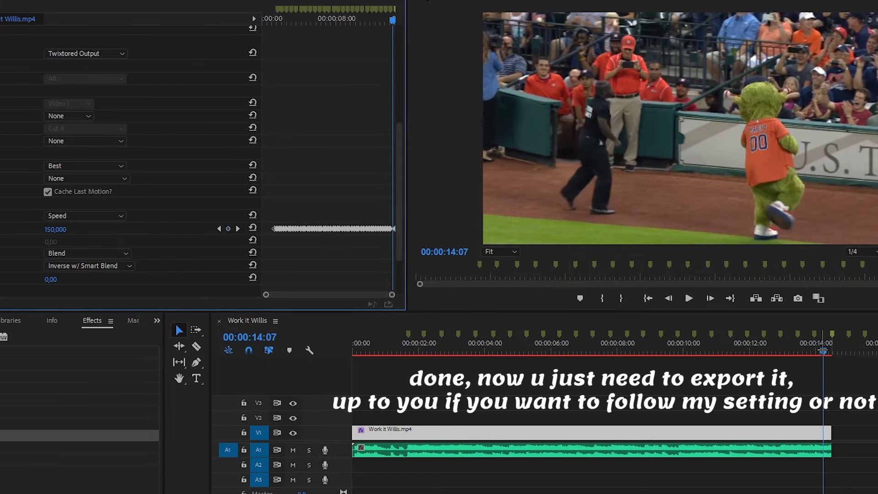
drag(823, 350, 825, 374)
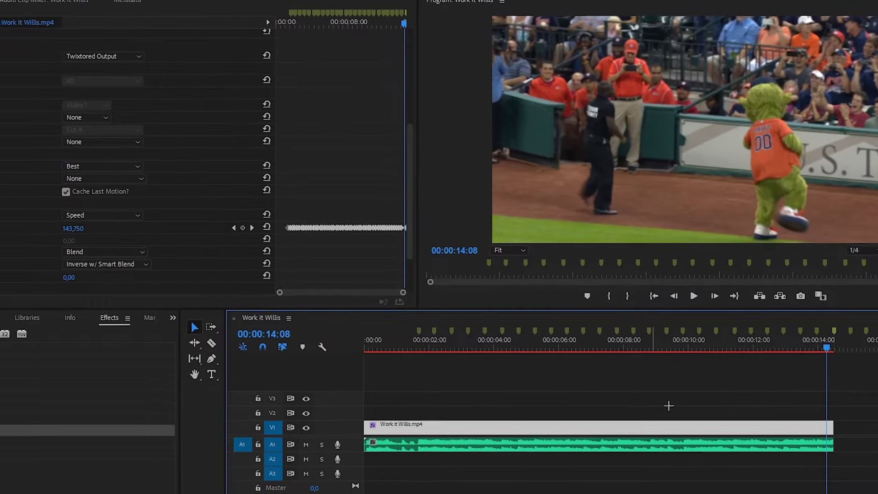
Step: Export the sequence as video tutorial.mp4 in H.264 format with the Match Source - High bitrate preset and maximum render quality
click(5, 0)
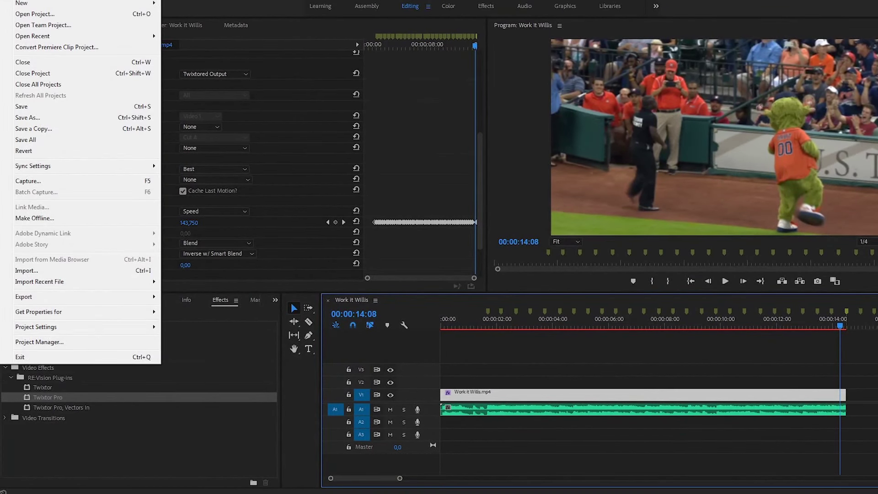
mouse_move(90, 297)
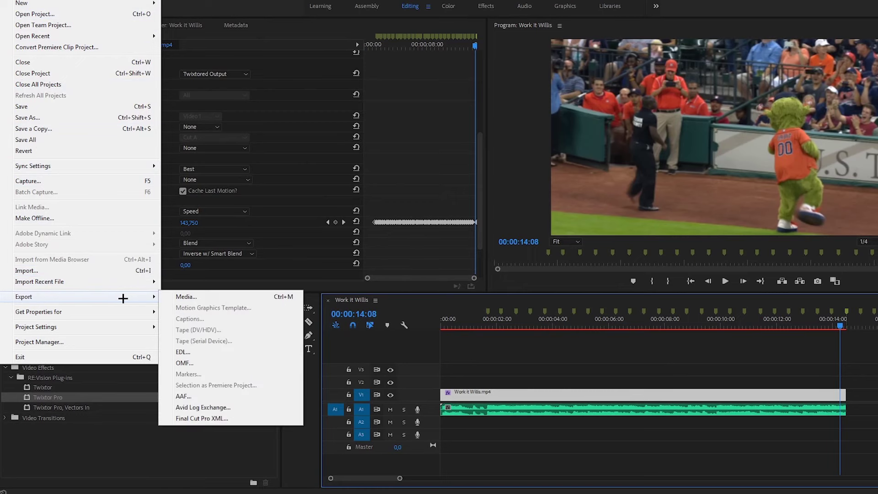
click(201, 297)
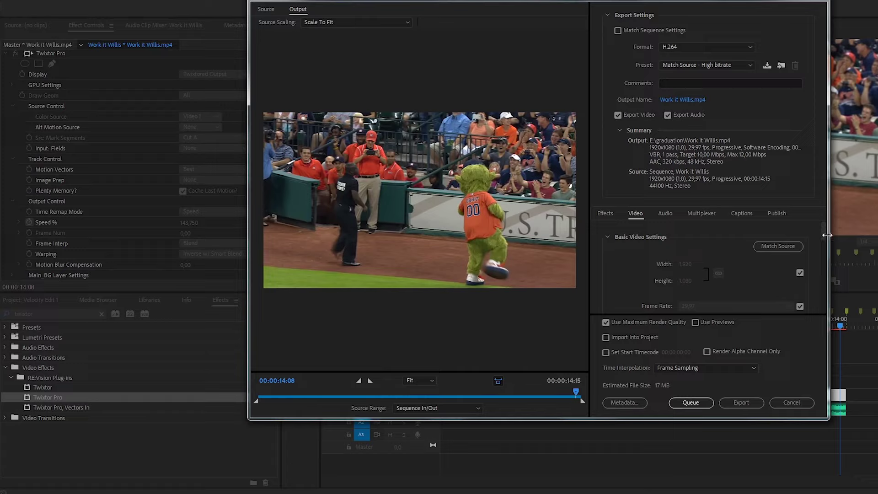
drag(826, 235, 823, 295)
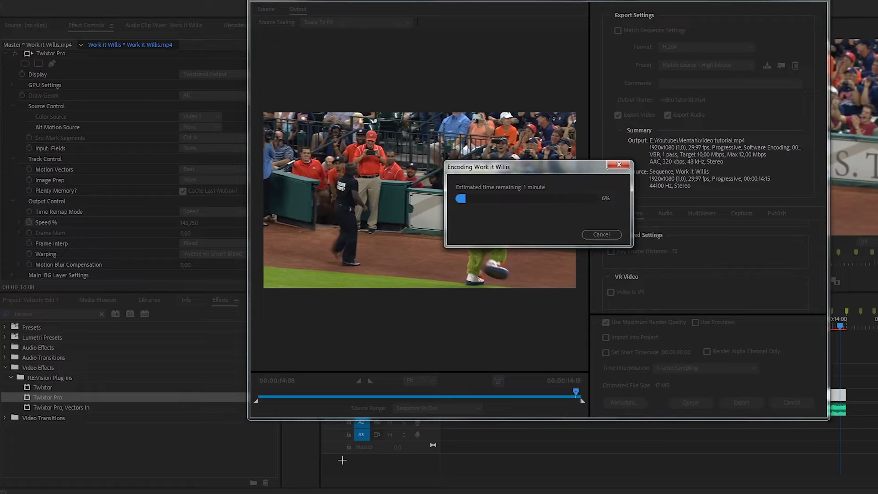